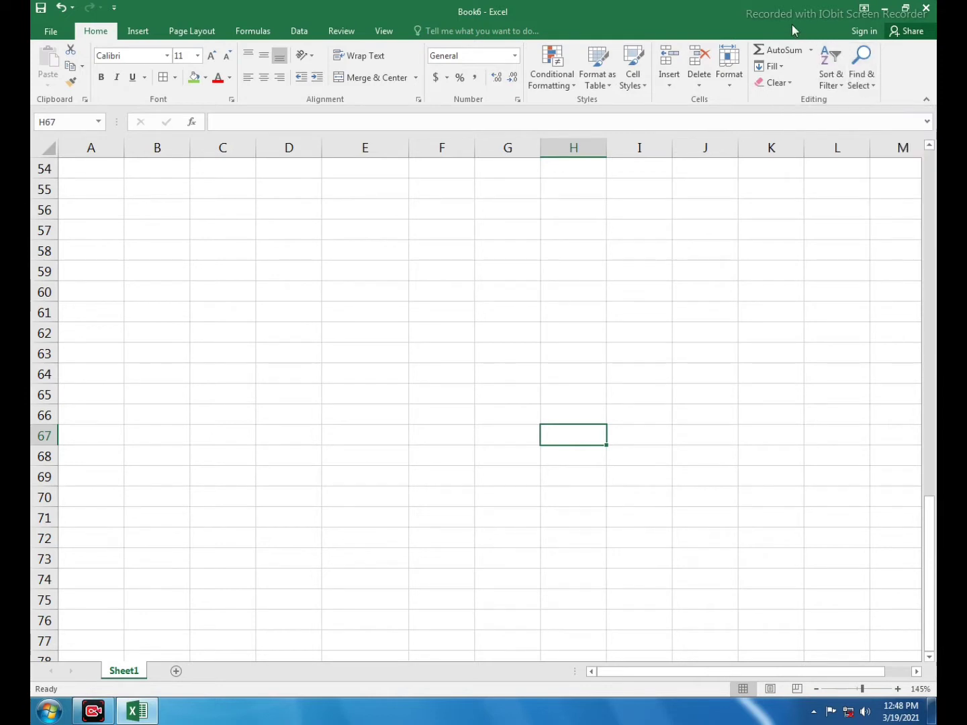
Open the Find & Select menu on the blank Book6 worksheet
left_click(862, 85)
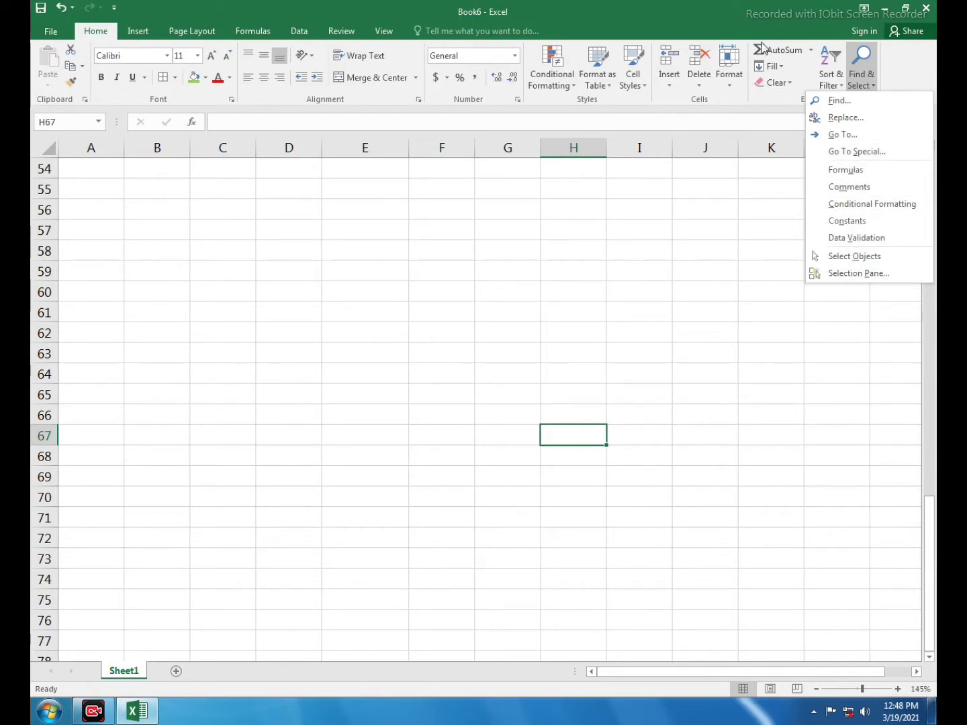
Select cell C56, then open Go To Special and cancel it without selecting anything
left_click(753, 13)
left_click(316, 276)
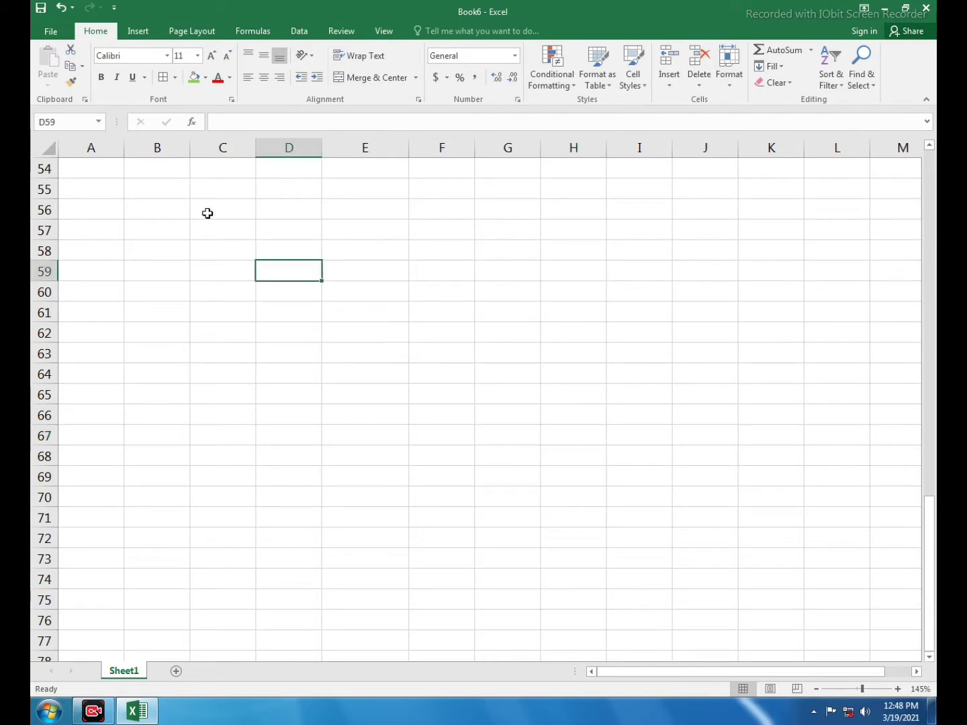
left_click(203, 213)
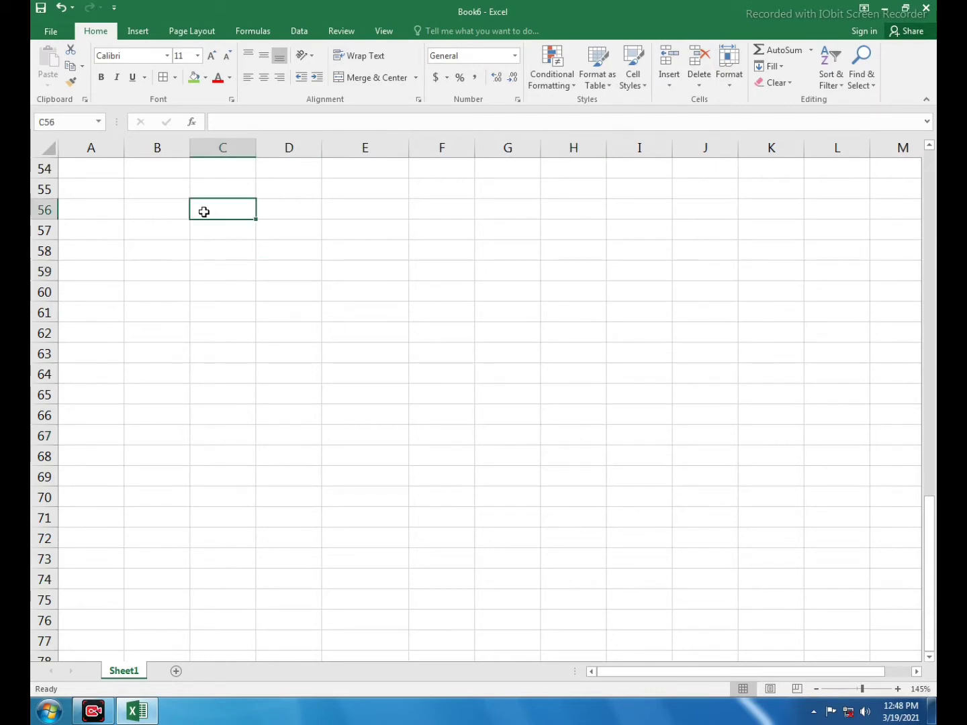
left_click(862, 84)
left_click(843, 155)
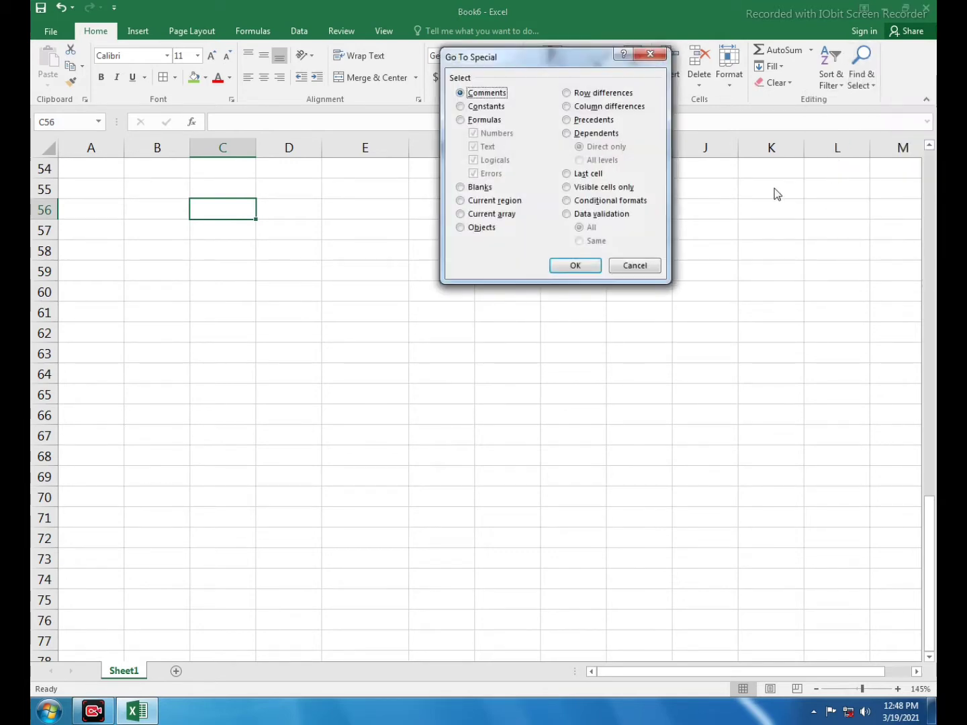
left_click_drag(502, 63, 492, 141)
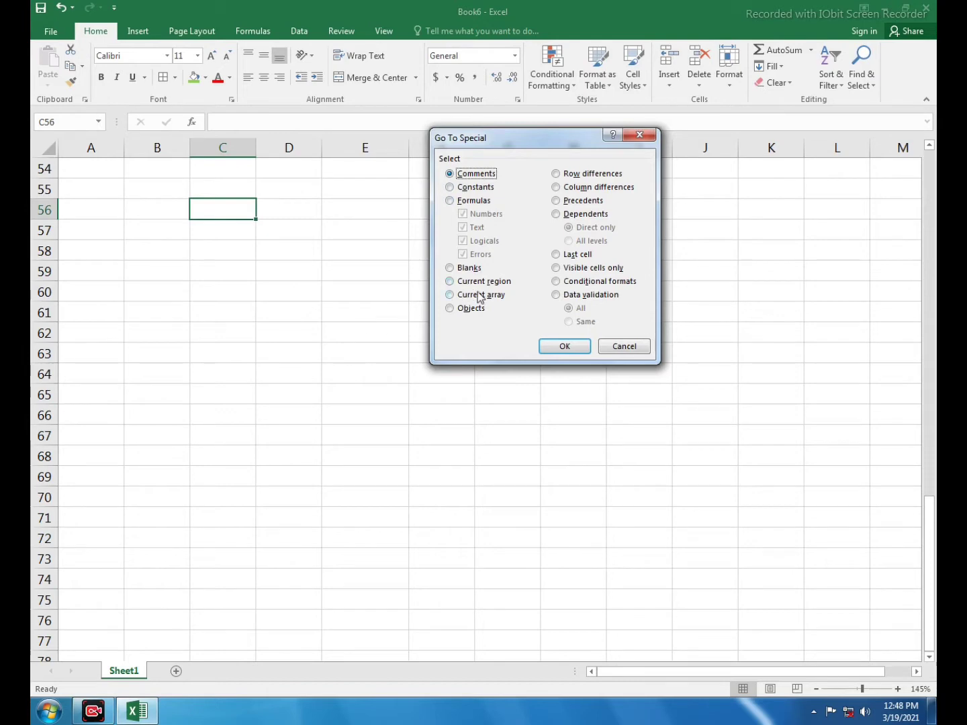
left_click(625, 347)
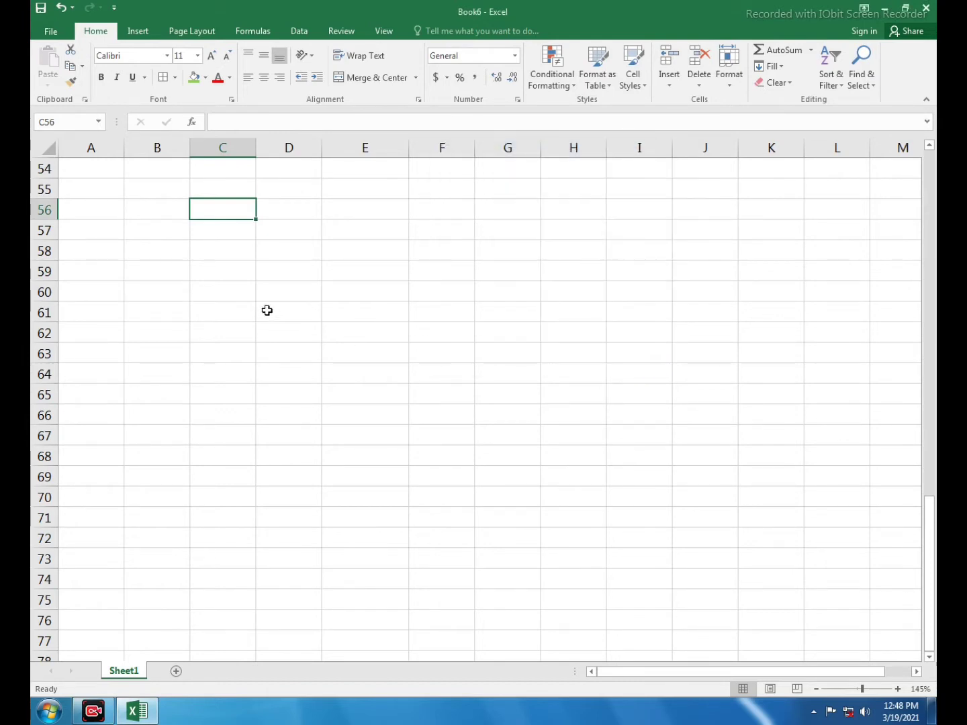
Type Sunday in C56 and fill the weekday series down to C68 and across to J68
type("sunday")
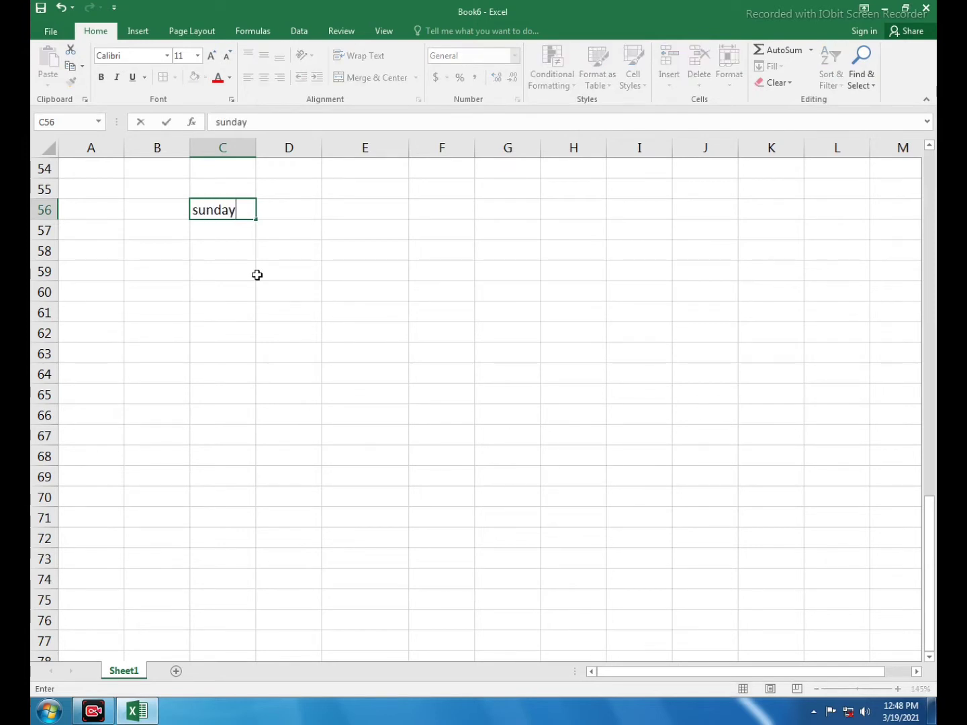
key("ctrl+Return")
left_click(397, 269)
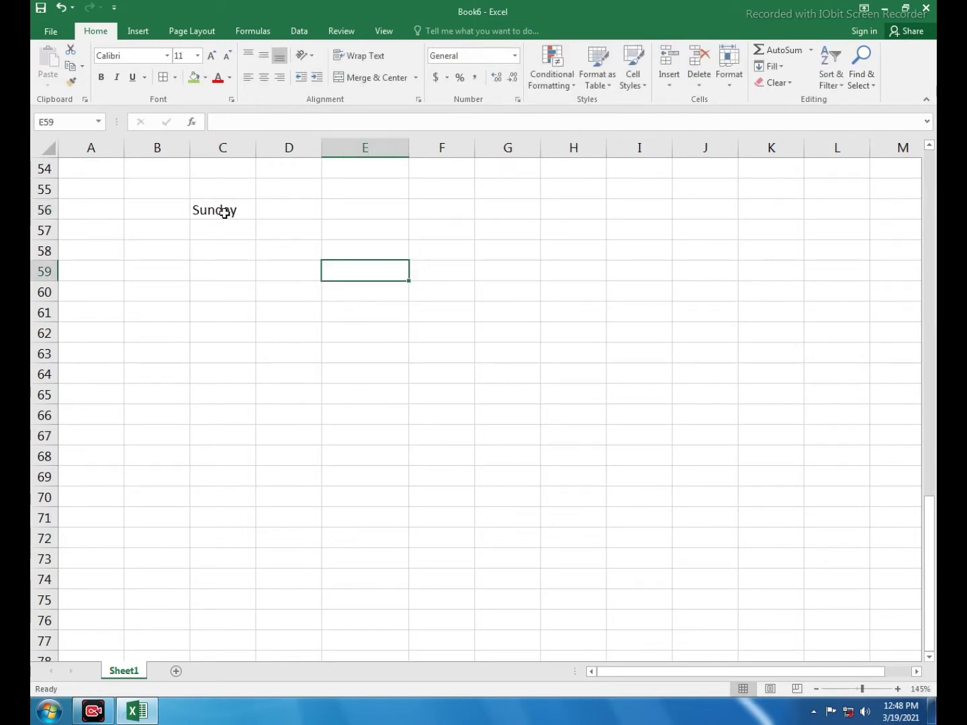
left_click(221, 210)
left_click_drag(257, 221, 244, 460)
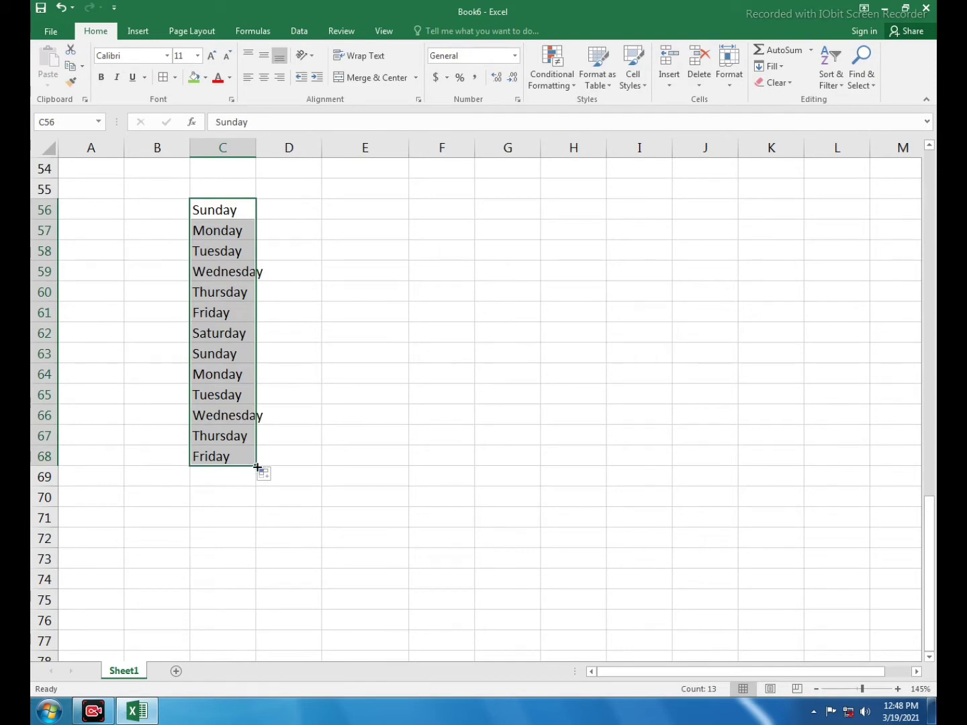
left_click_drag(257, 466, 738, 412)
left_click(373, 504)
Enter 12, 10, 40, 235 and 20 in C72:C76
scroll(242, 470, "down", 2)
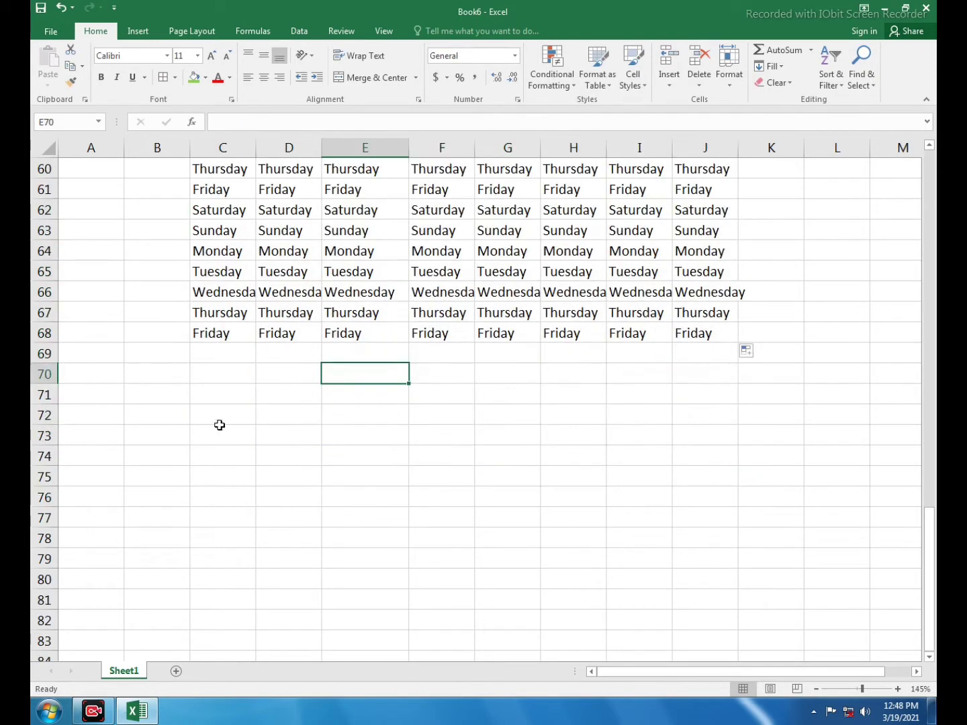
left_click(224, 415)
type("1")
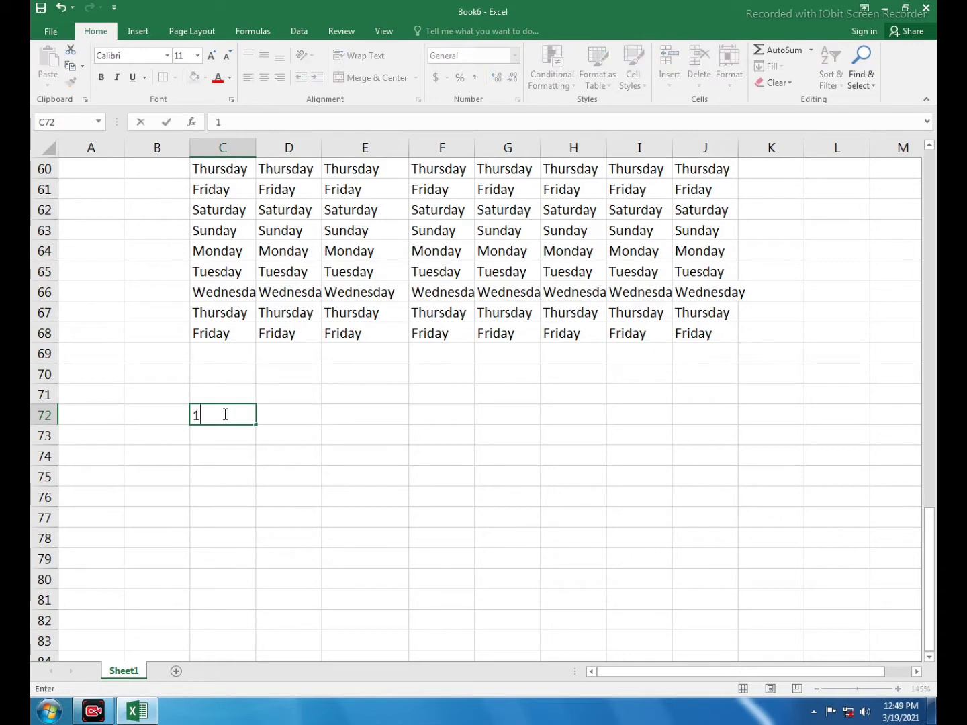
type("2")
key("Return")
type("10")
key("Return")
type("40")
key("Return")
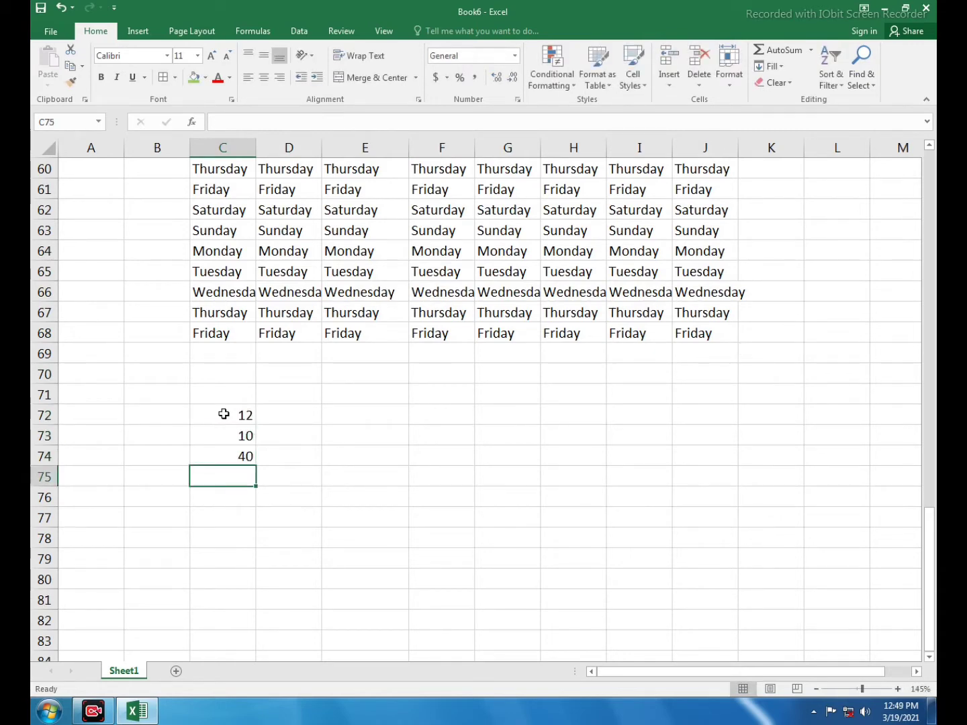
type("235")
key("Return")
type("20")
key("Return")
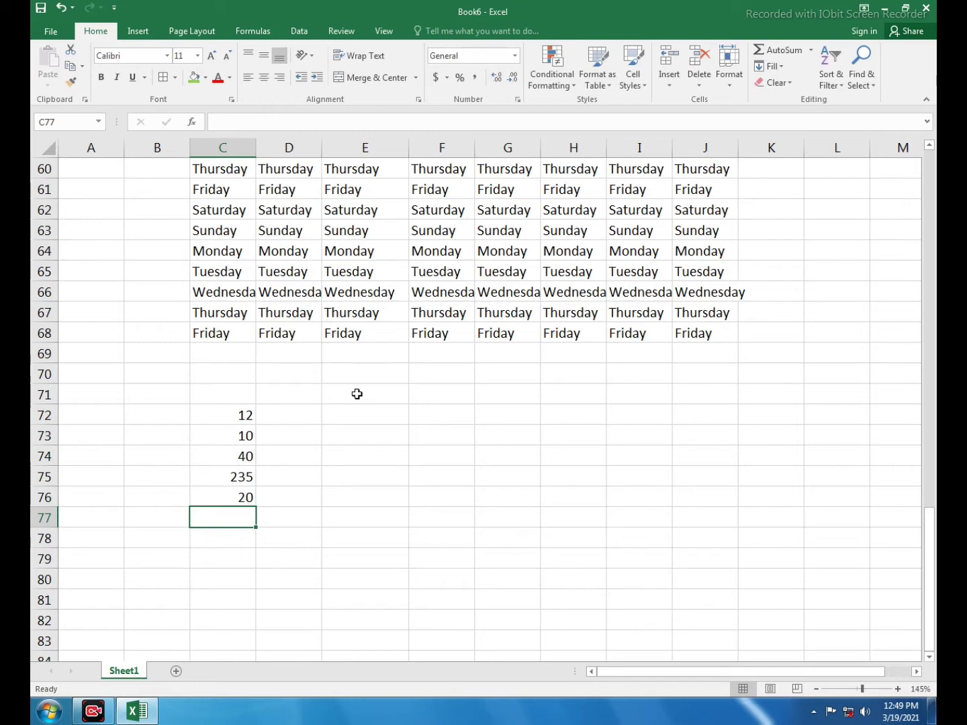
AutoSum C72:C76 into C77, giving 317
key("alt+equal")
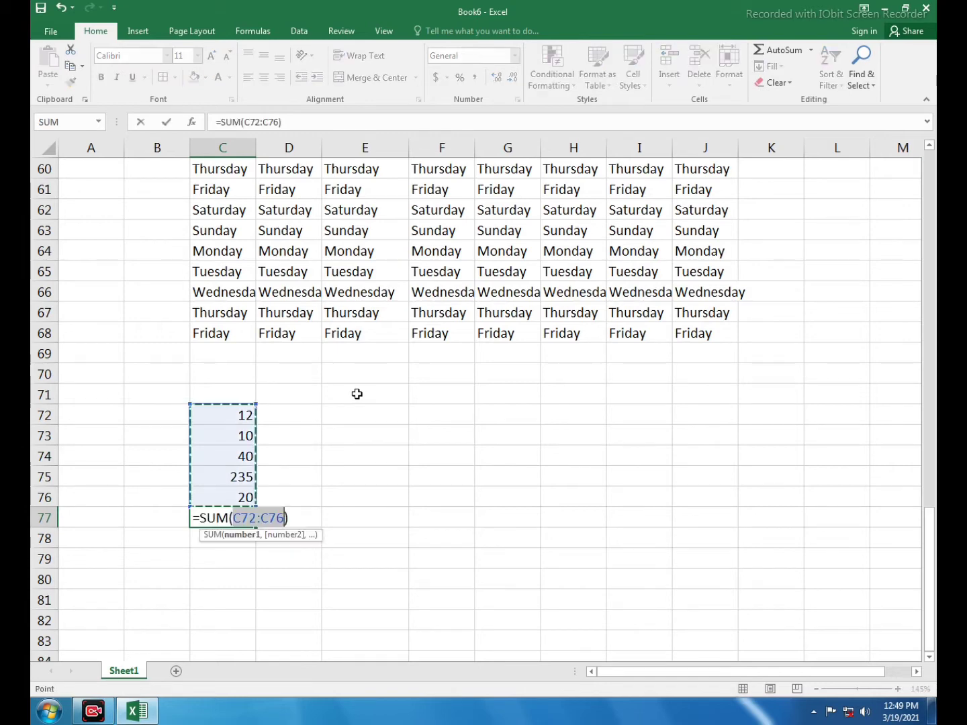
key("Return")
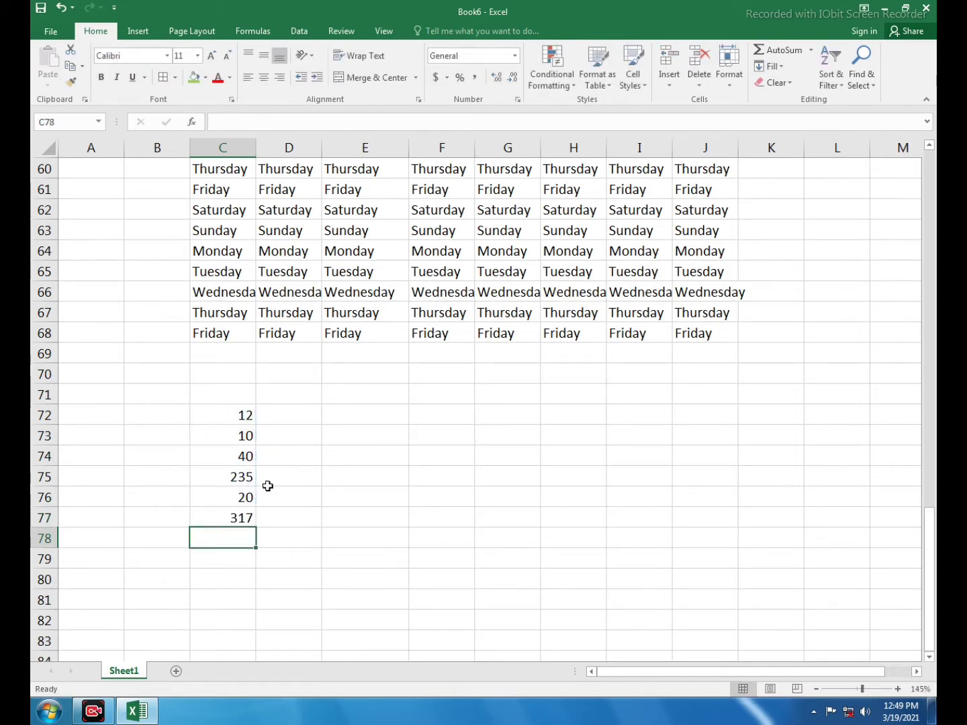
left_click(240, 518)
left_click(398, 480)
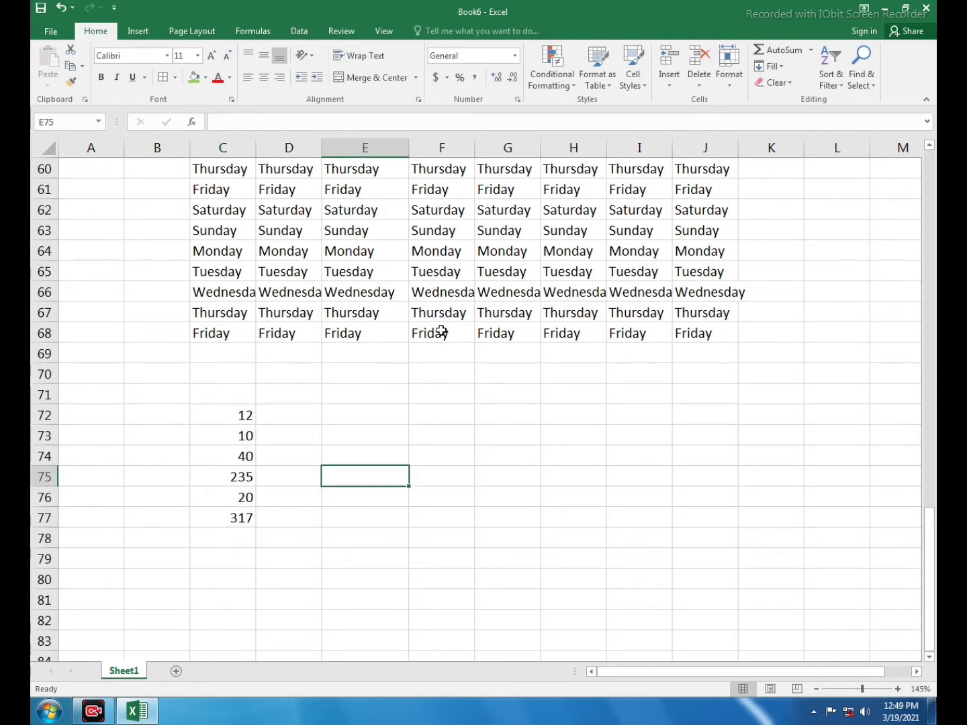
Add the comment 'sdfsdfsdfsdf' to cell E60
scroll(376, 316, "up", 1)
scroll(330, 310, "up", 1)
right_click(345, 290)
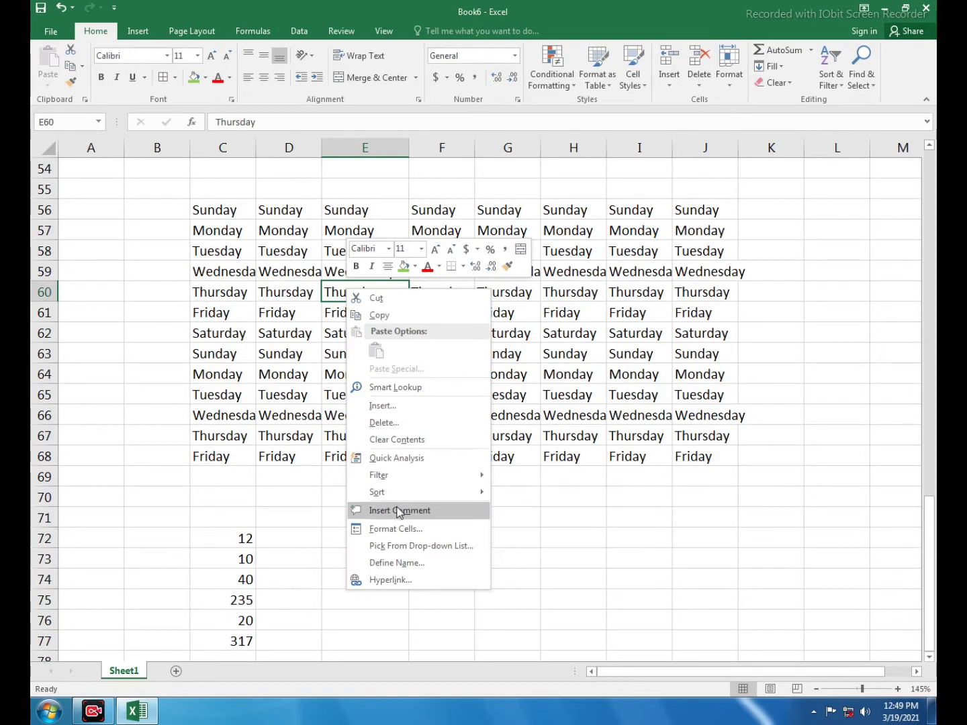
left_click(402, 511)
type("sdfsdfsdf")
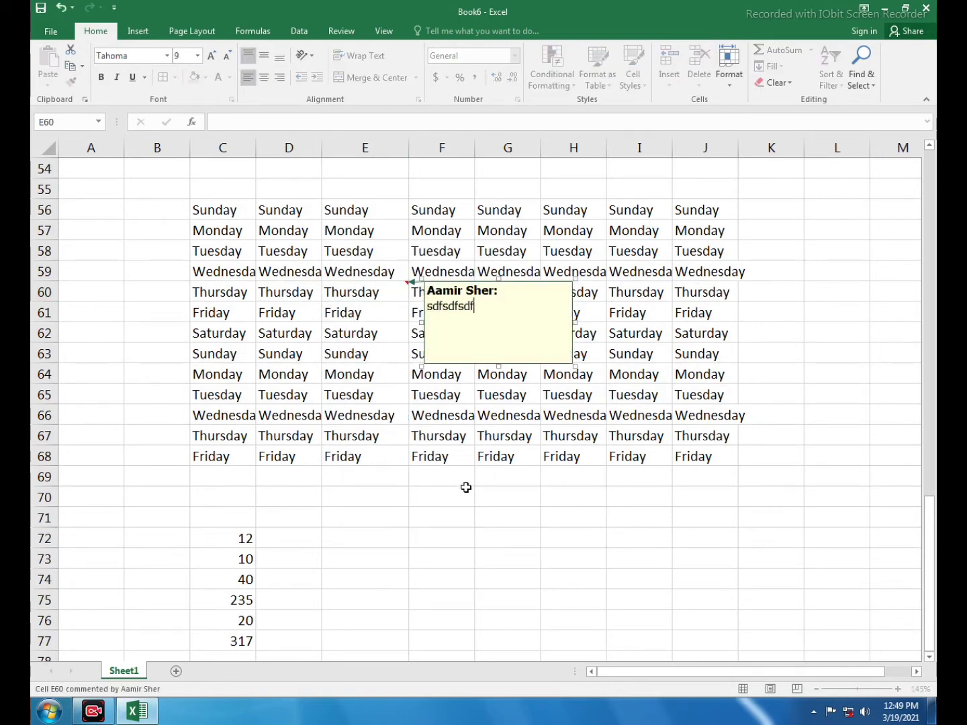
type("sdf")
left_click(463, 537)
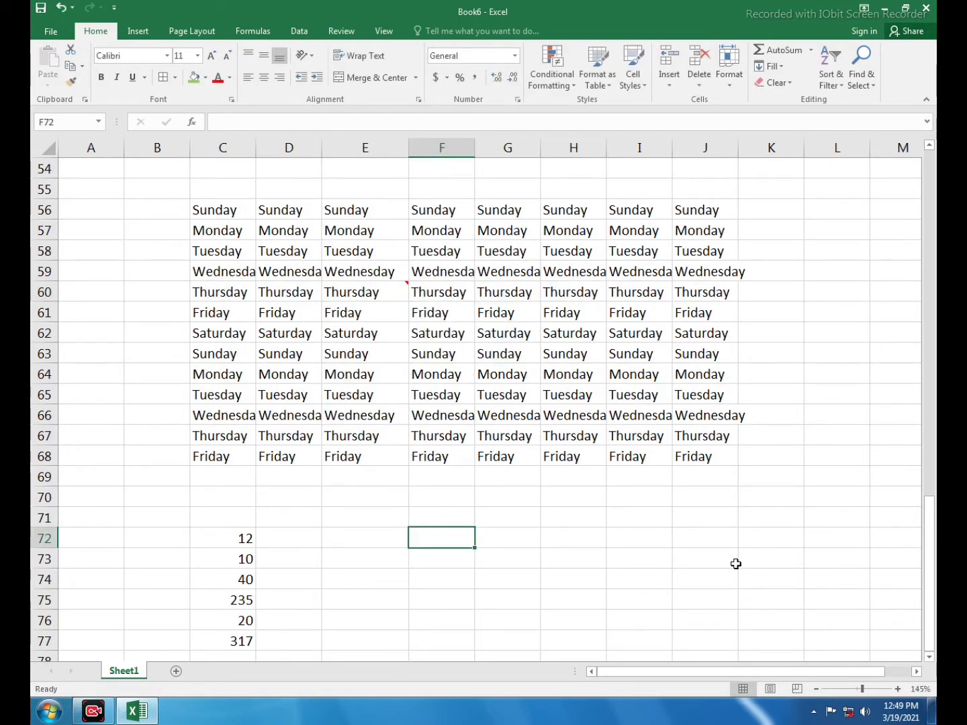
left_click(641, 574)
Locate the commented cell using Go To Special's Comments option
left_click(862, 60)
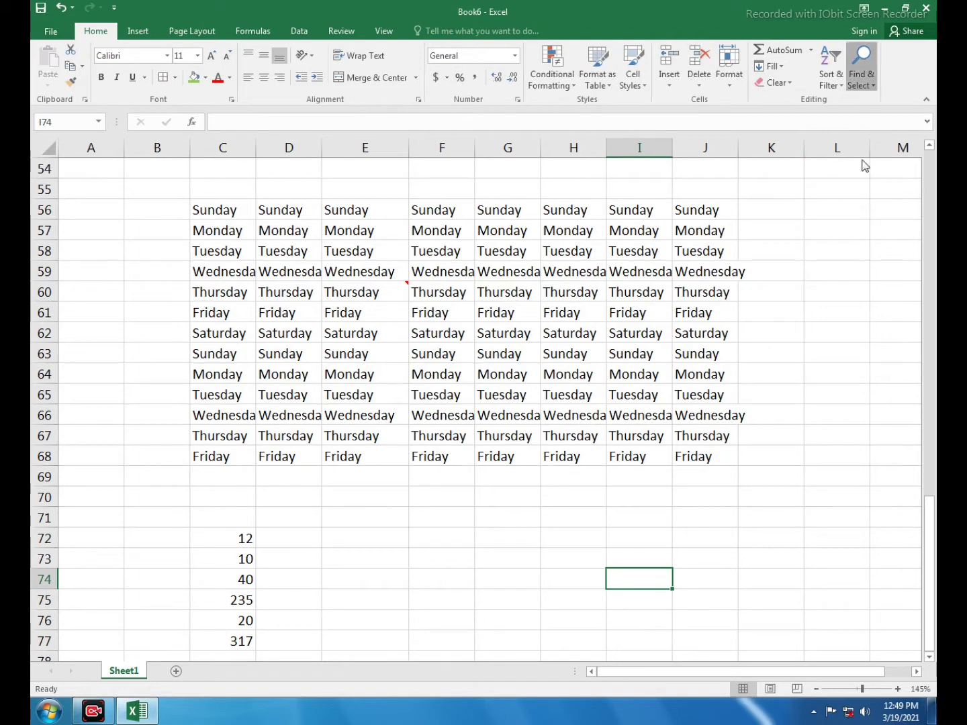
left_click(854, 158)
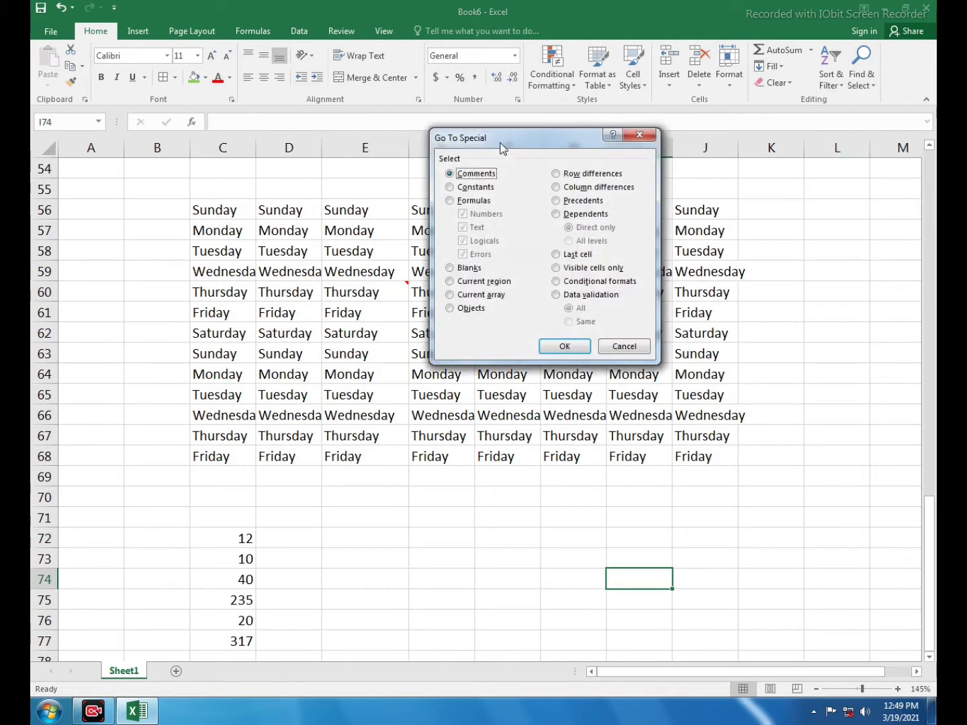
left_click_drag(501, 141, 683, 85)
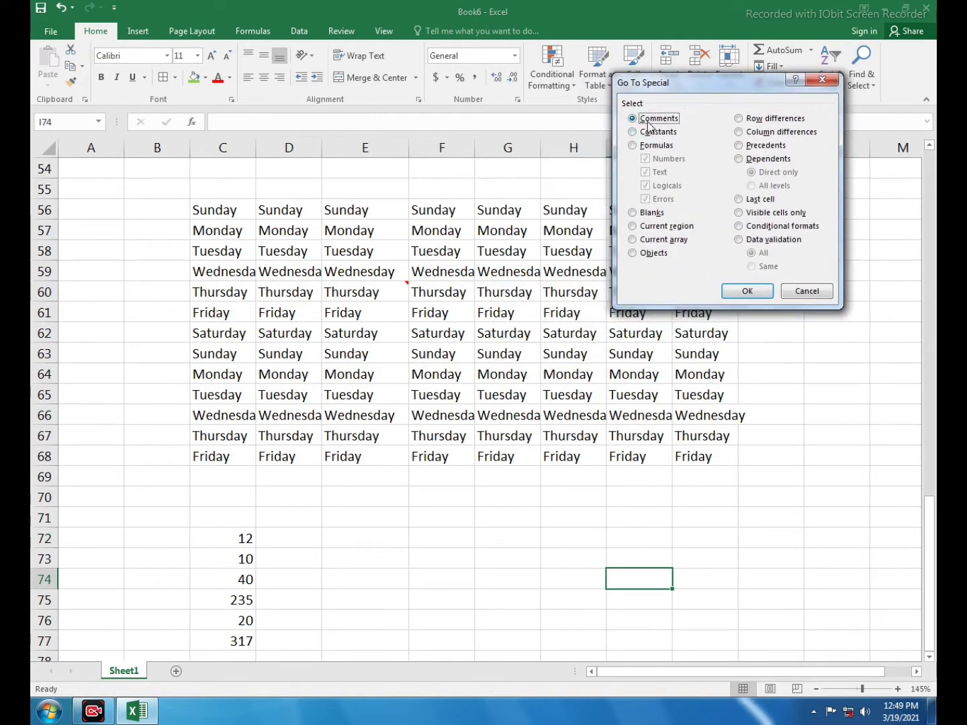
left_click(755, 295)
mouse_move(365, 292)
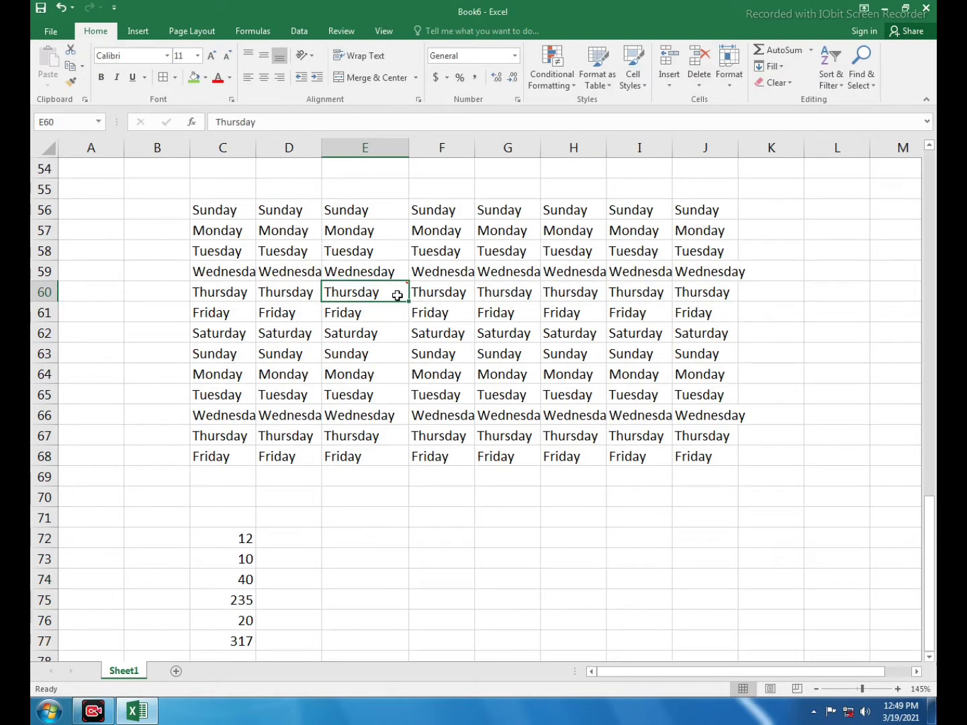
left_click(421, 493)
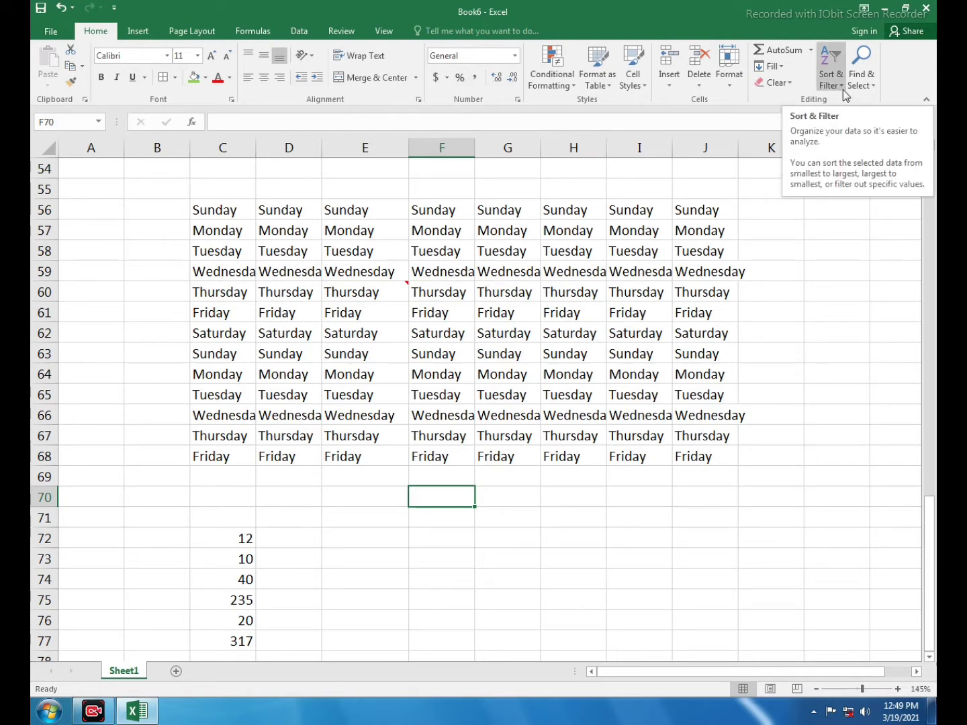
Select every constant cell with Go To Special > Constants and review the selection
left_click(861, 75)
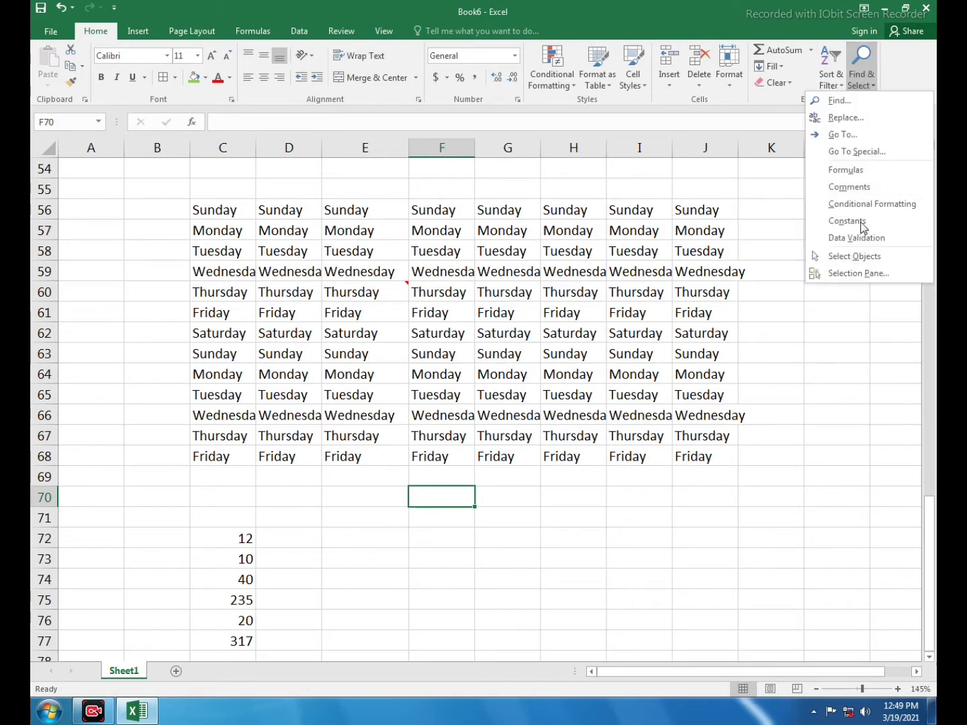
left_click(851, 153)
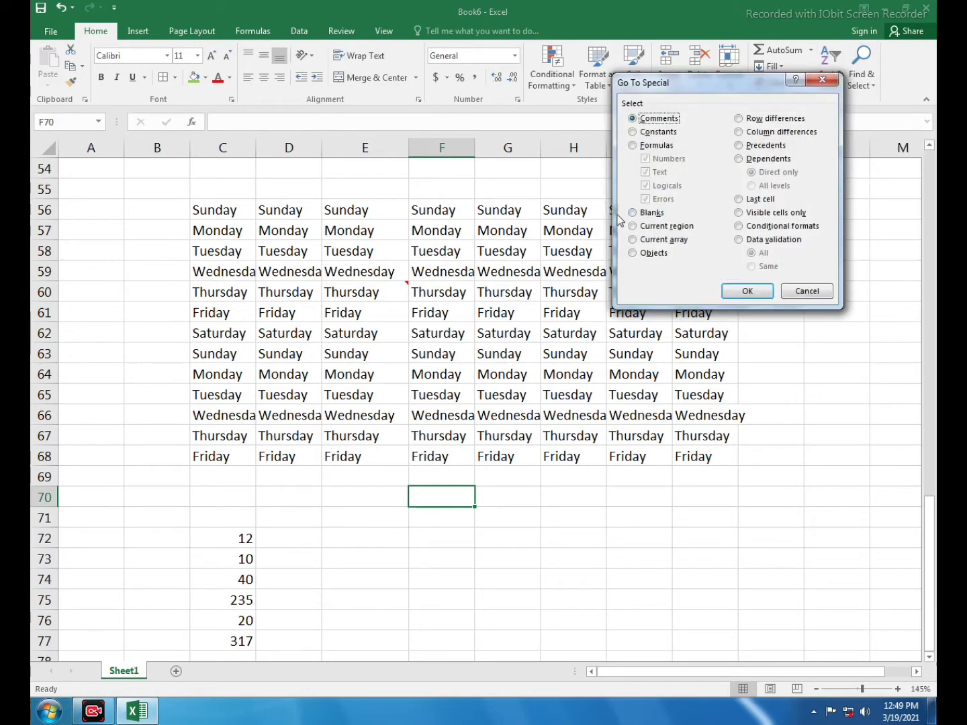
left_click(662, 135)
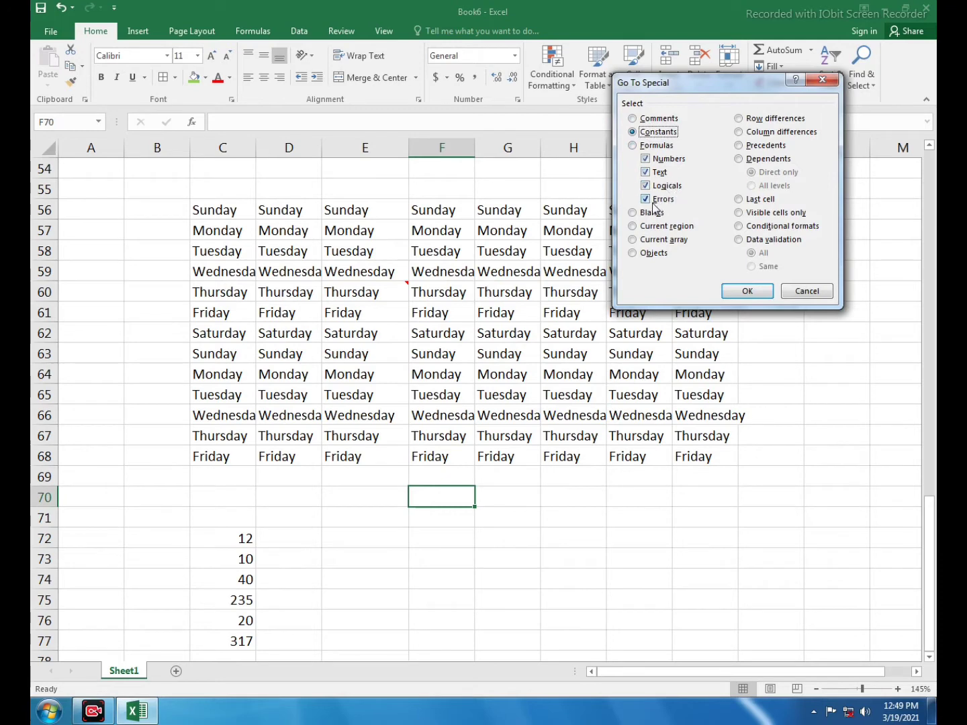
left_click(746, 290)
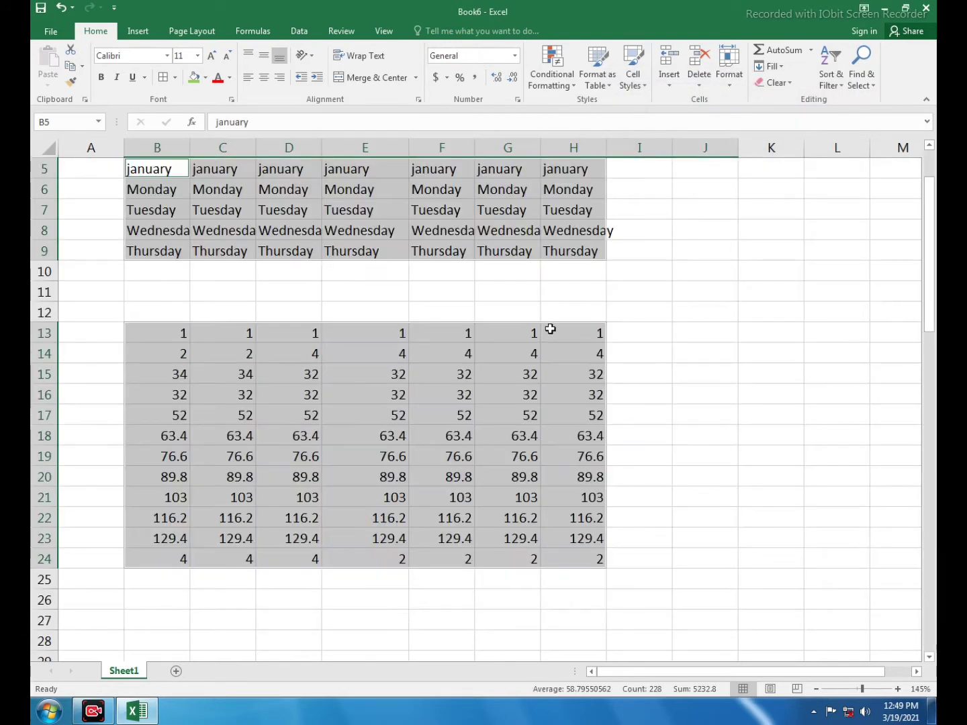
scroll(564, 391, "up", 2)
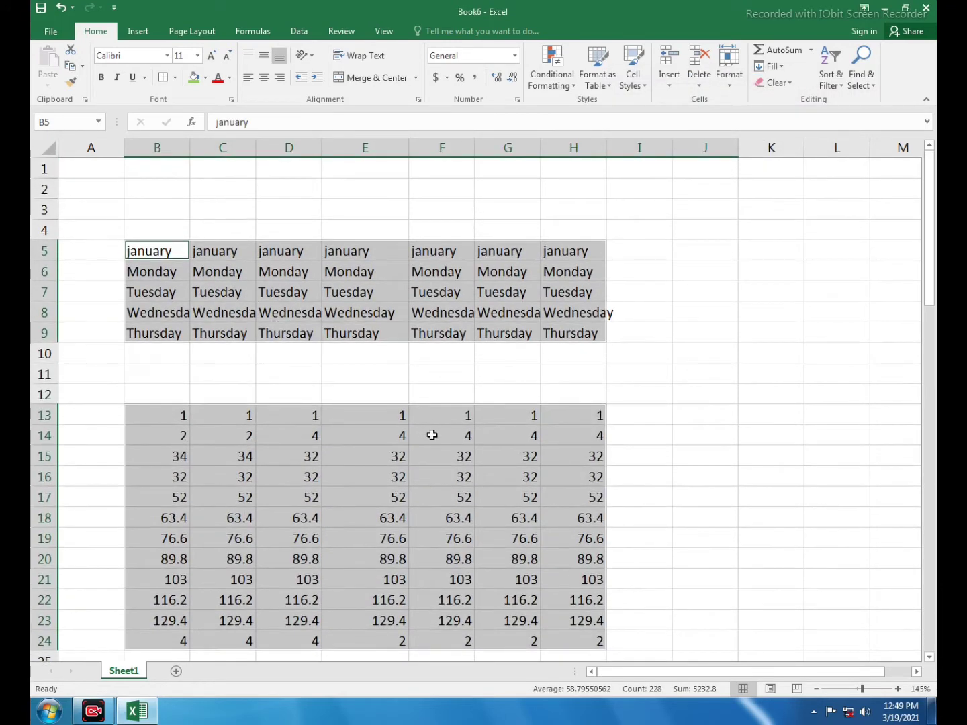
scroll(435, 437, "down", 1)
scroll(436, 437, "up", 1)
Clear the selection and open Go To Special with Constants chosen
left_click(487, 407)
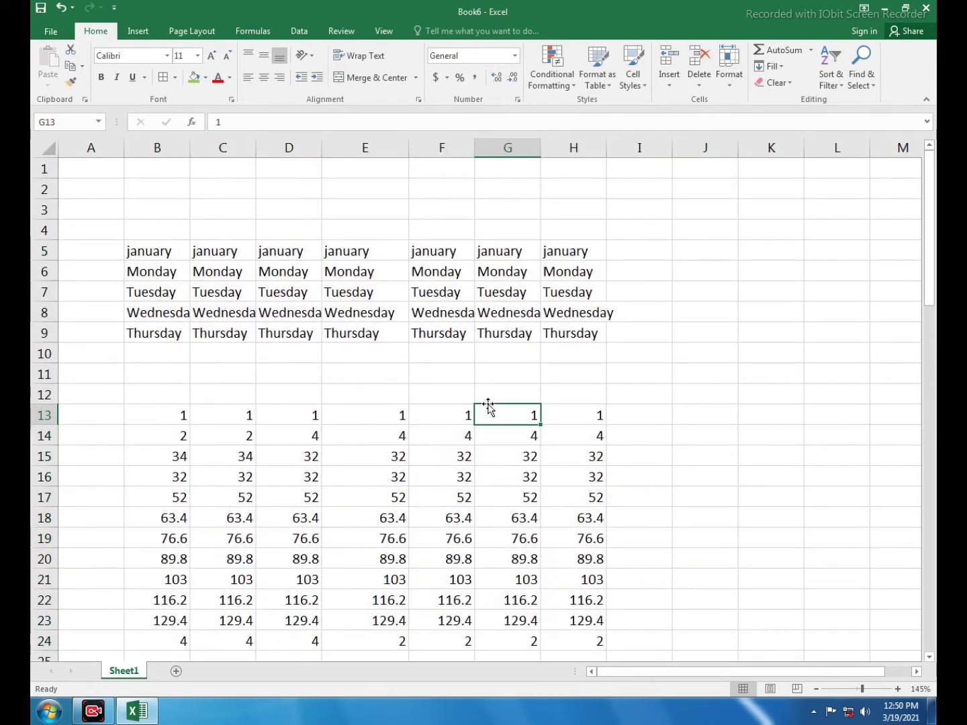
scroll(487, 402, "down", 6)
scroll(487, 402, "down", 4)
scroll(487, 403, "up", 4)
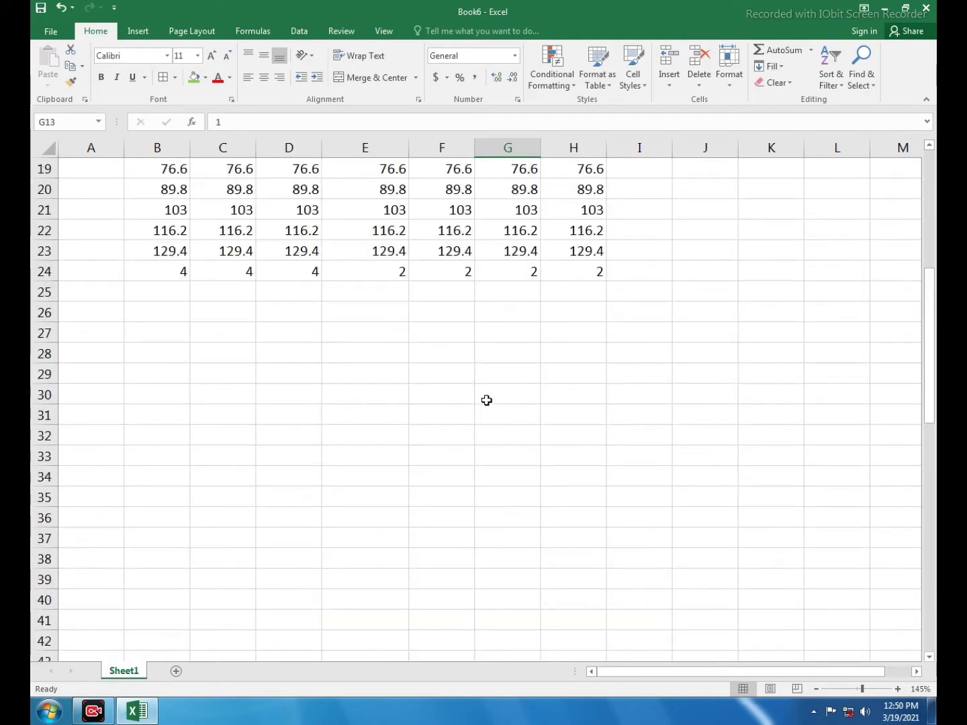
scroll(486, 403, "down", 6)
scroll(487, 402, "down", 9)
scroll(487, 401, "up", 3)
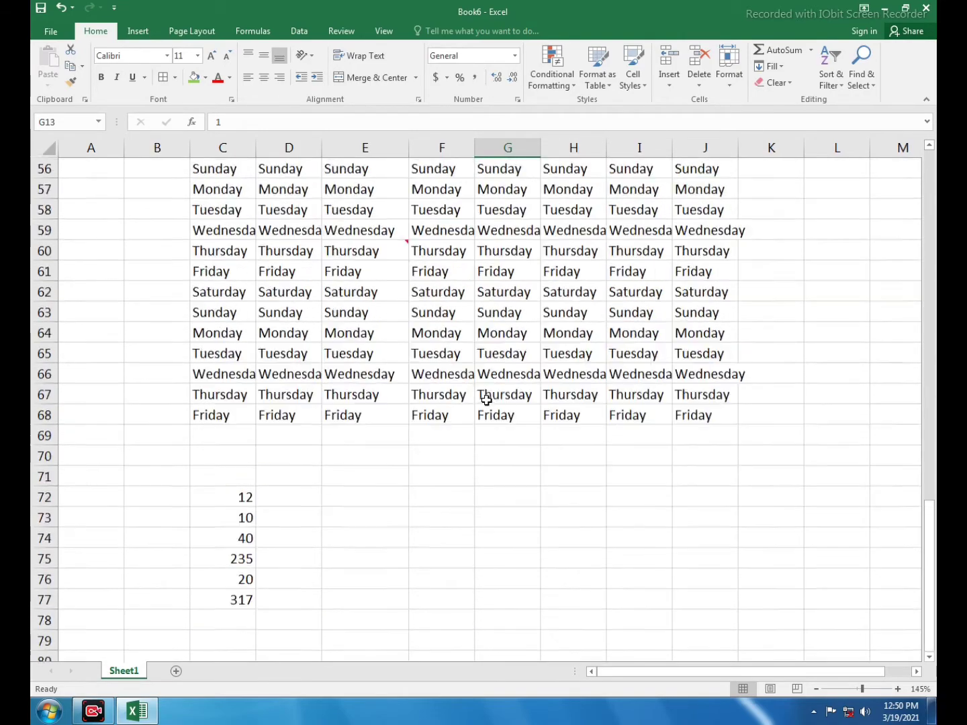
scroll(486, 400, "up", 1)
scroll(487, 401, "down", 1)
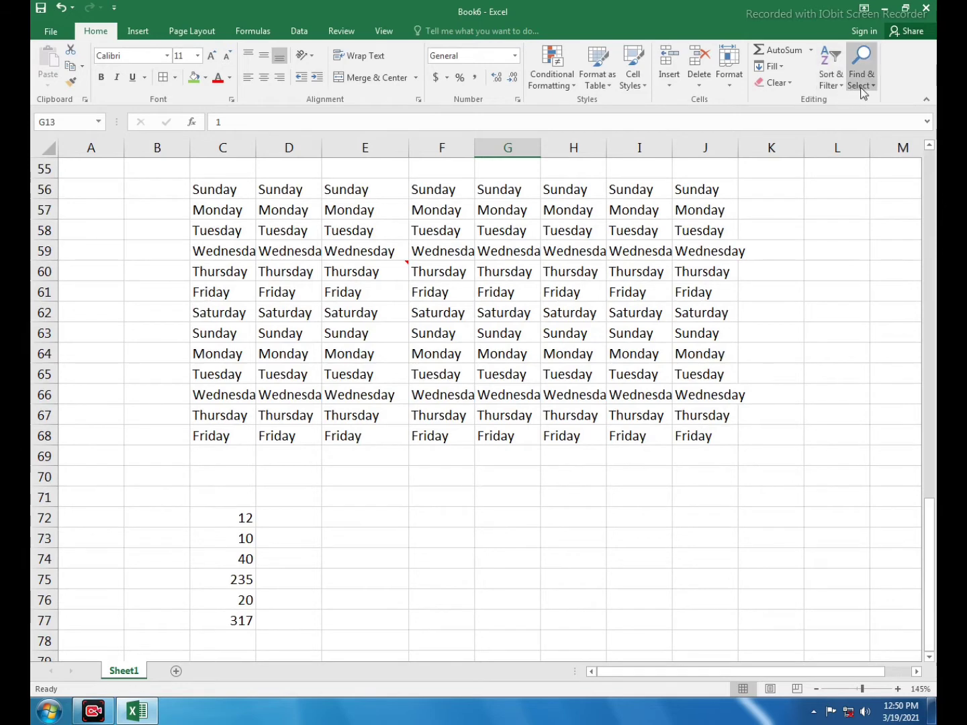
left_click(863, 93)
left_click(856, 151)
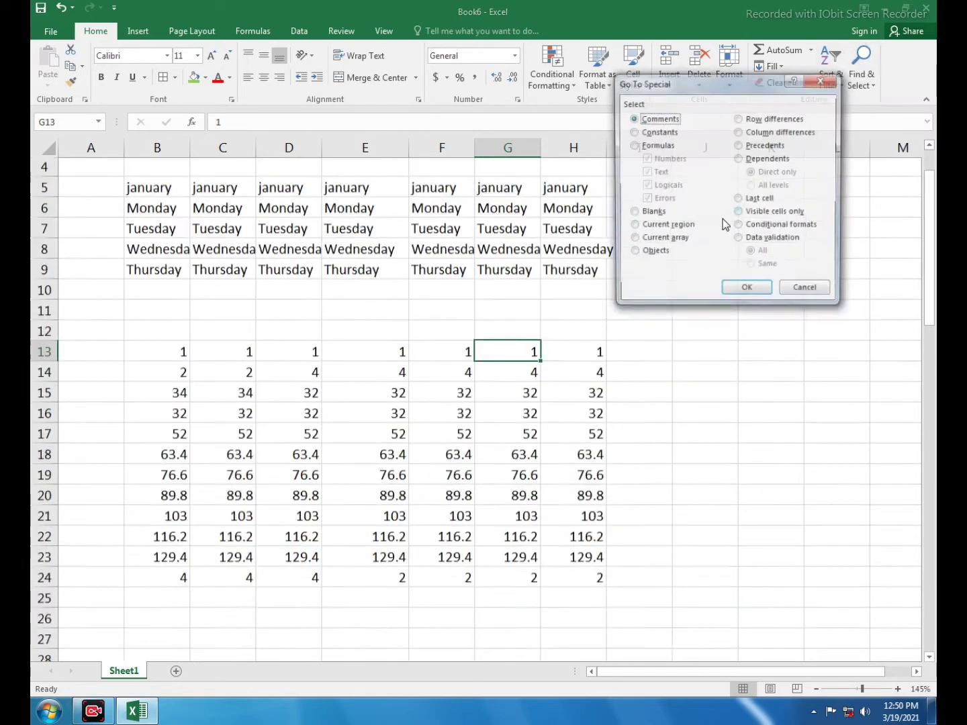
left_click(656, 132)
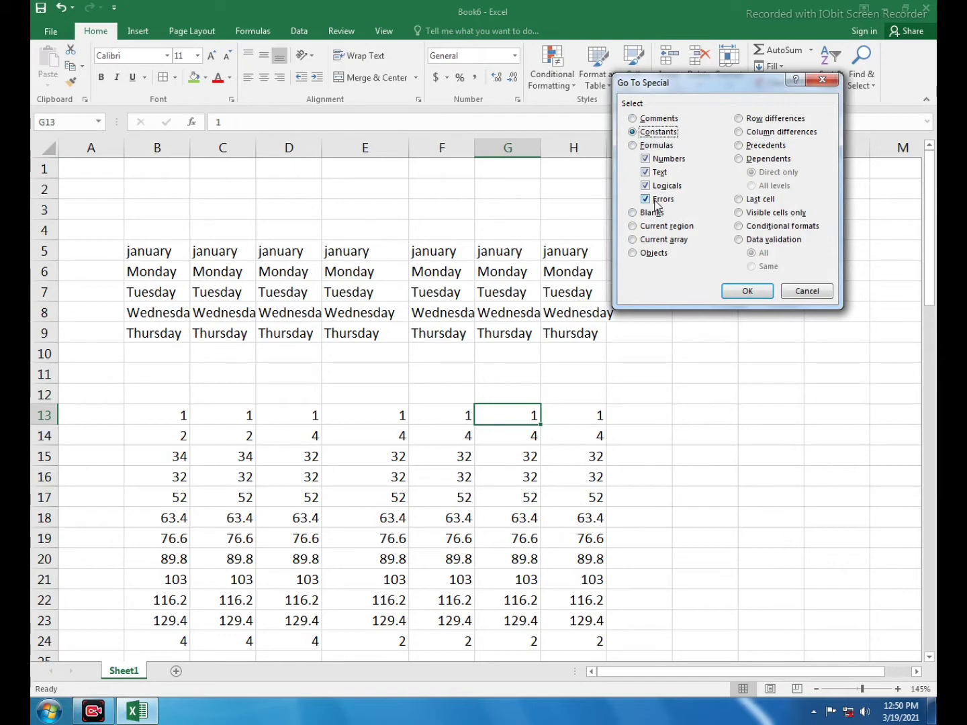
Select only number-returning formulas, excluding Text, Logicals and Errors, which finds C77
left_click(638, 148)
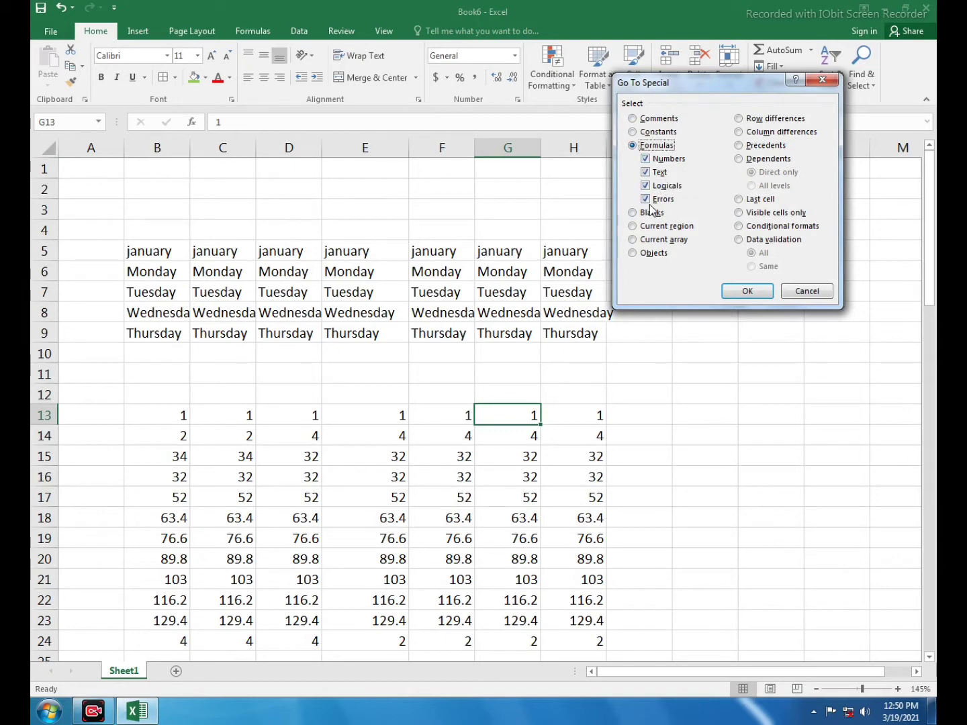
left_click(649, 174)
left_click(646, 199)
left_click(646, 186)
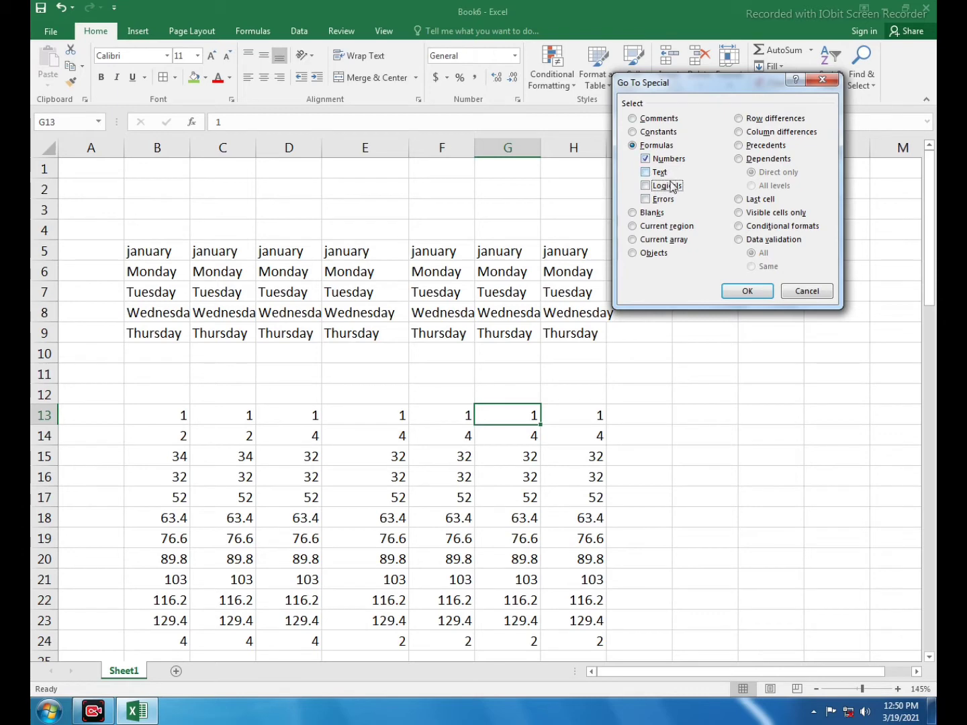
left_click(747, 291)
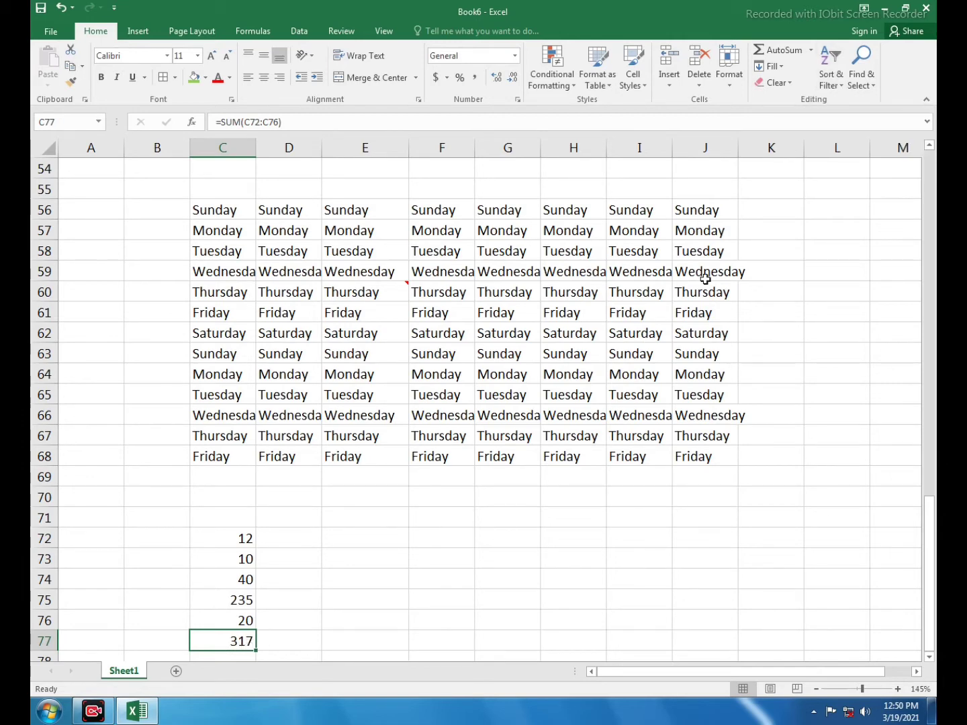
Select all blank cells via Go To Special > Blanks, review them, then clear the selection
left_click(861, 74)
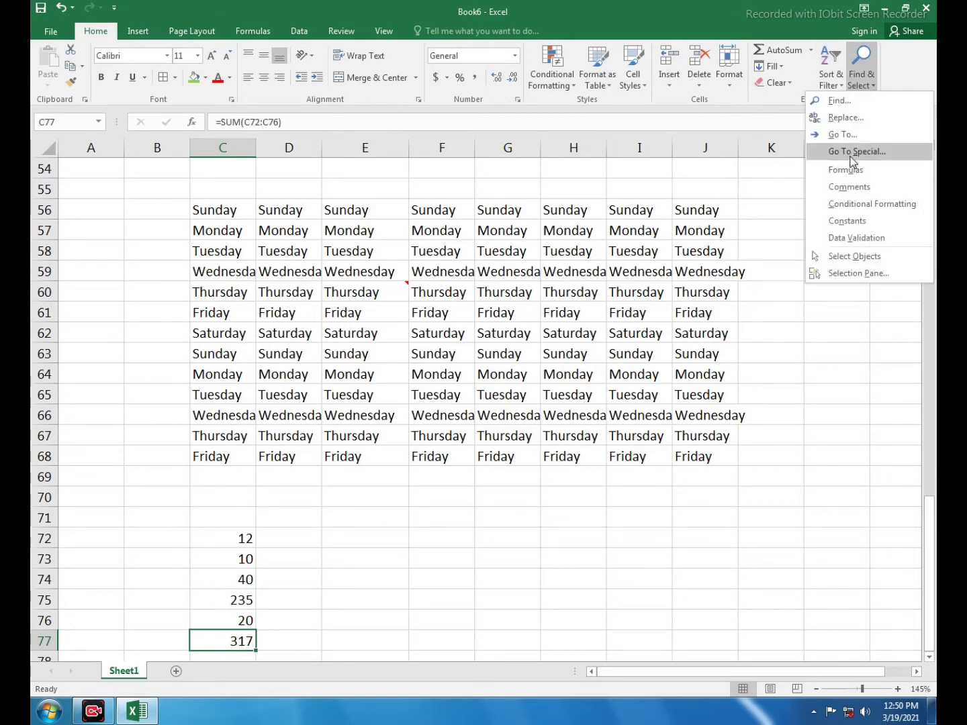
left_click(848, 158)
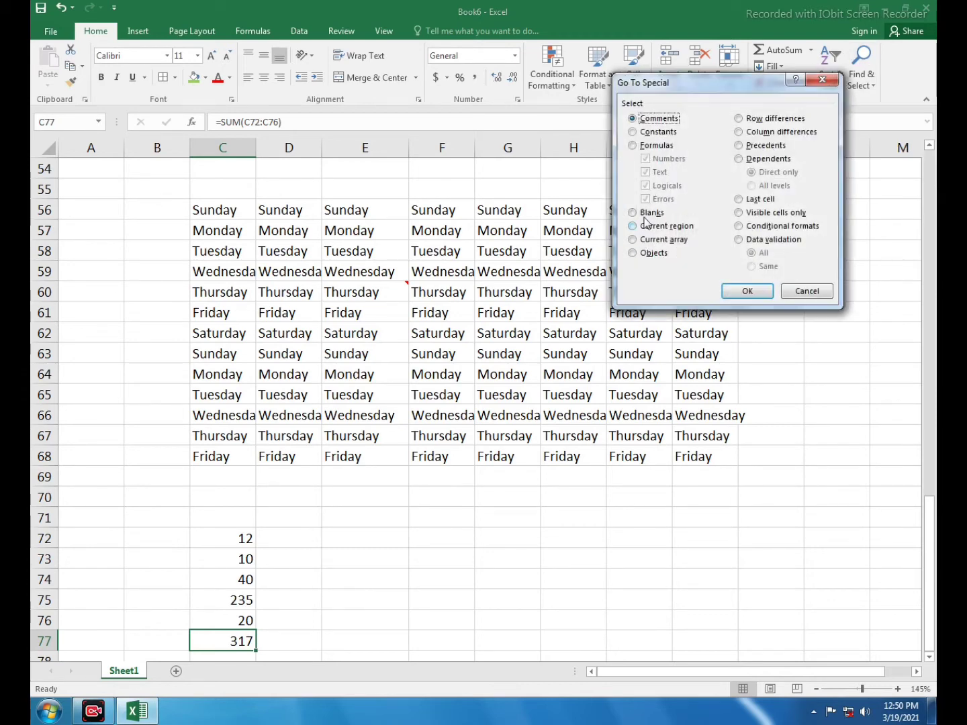
left_click(647, 216)
left_click(747, 291)
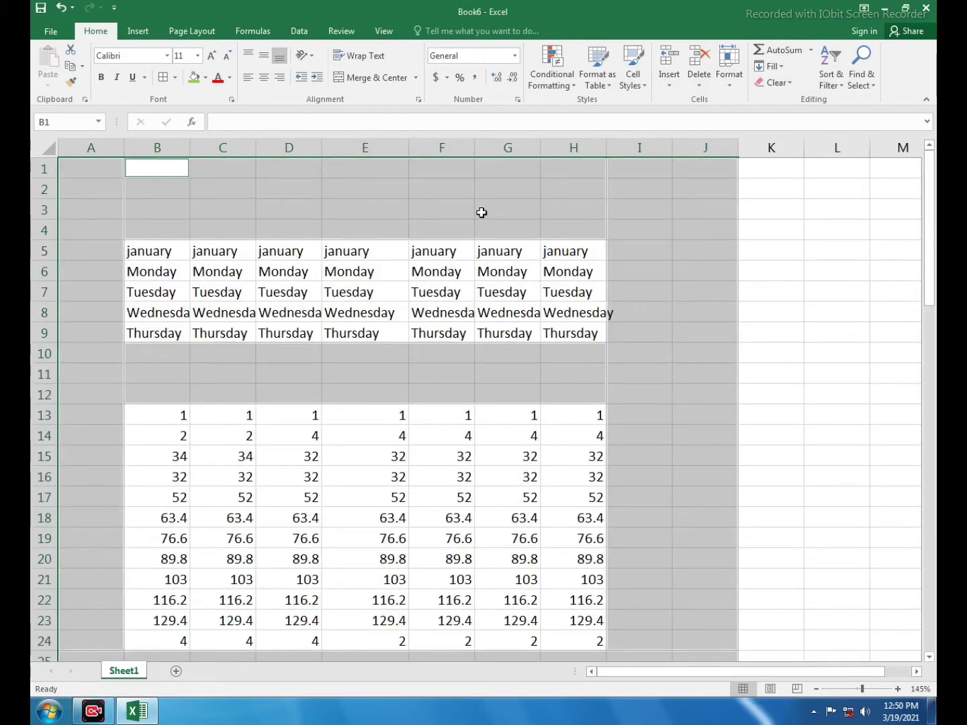
scroll(579, 251, "down", 1)
scroll(579, 251, "down", 4)
scroll(579, 251, "down", 5)
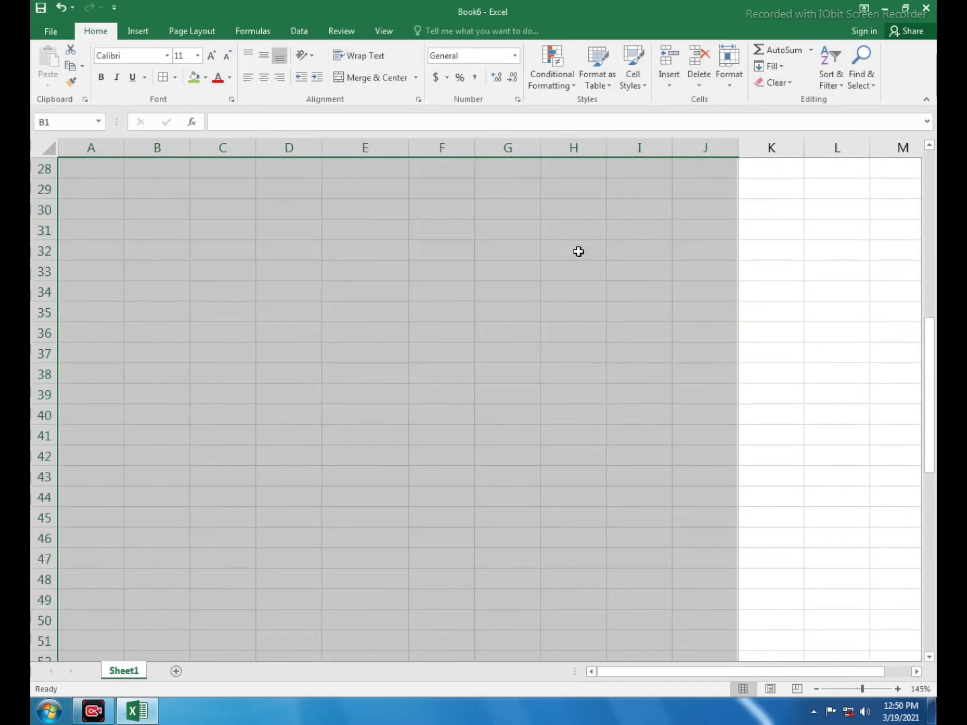
scroll(578, 251, "down", 5)
scroll(579, 251, "up", 5)
scroll(579, 250, "up", 4)
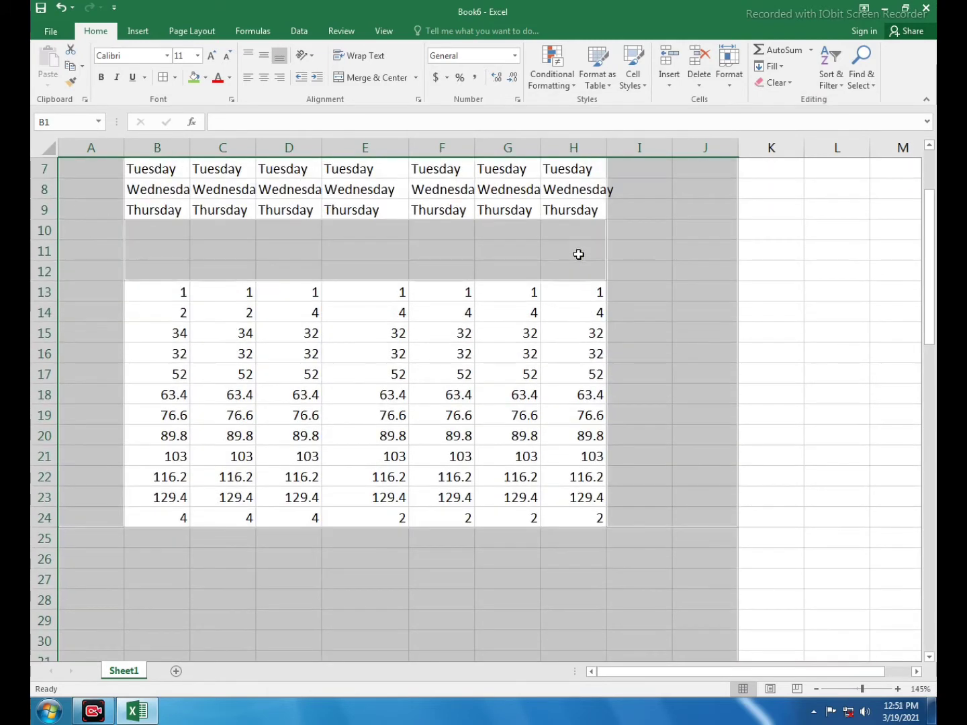
scroll(218, 284, "up", 2)
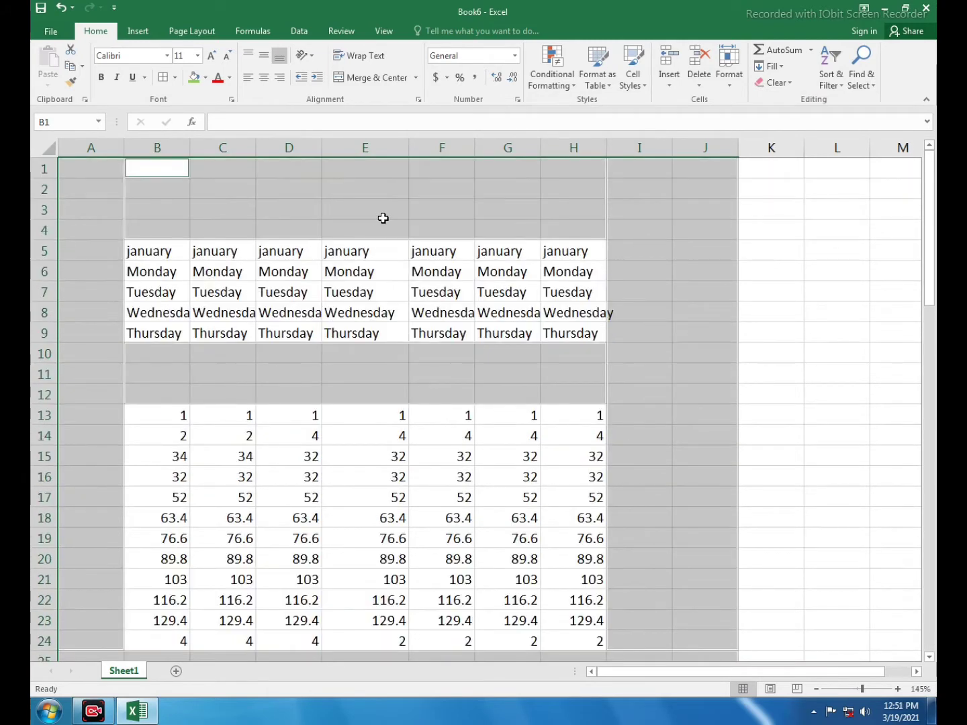
left_click(383, 218)
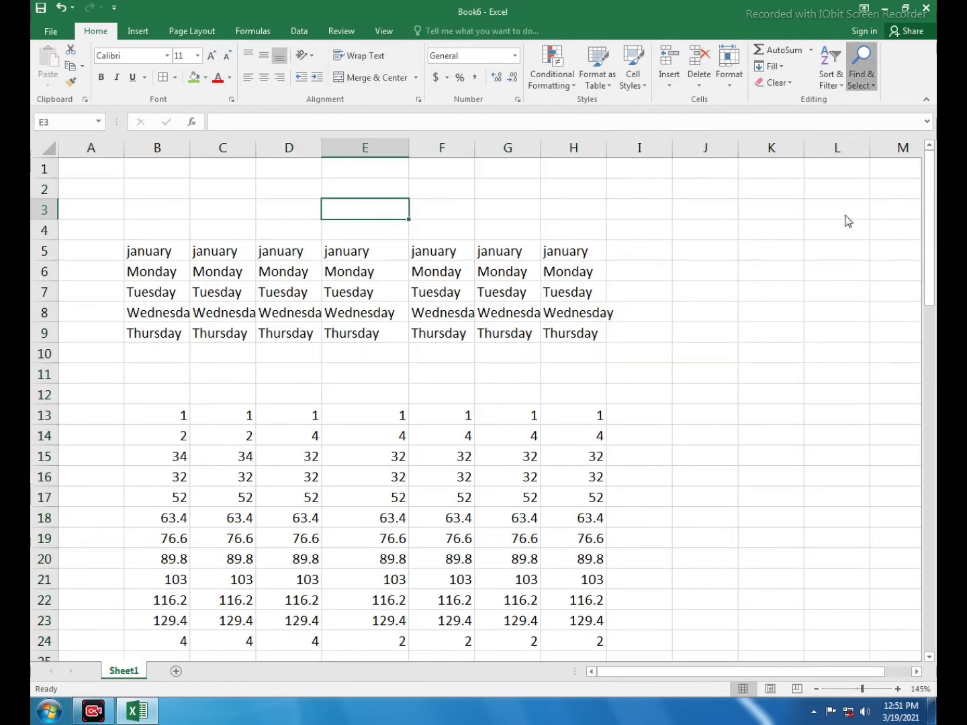
left_click(843, 149)
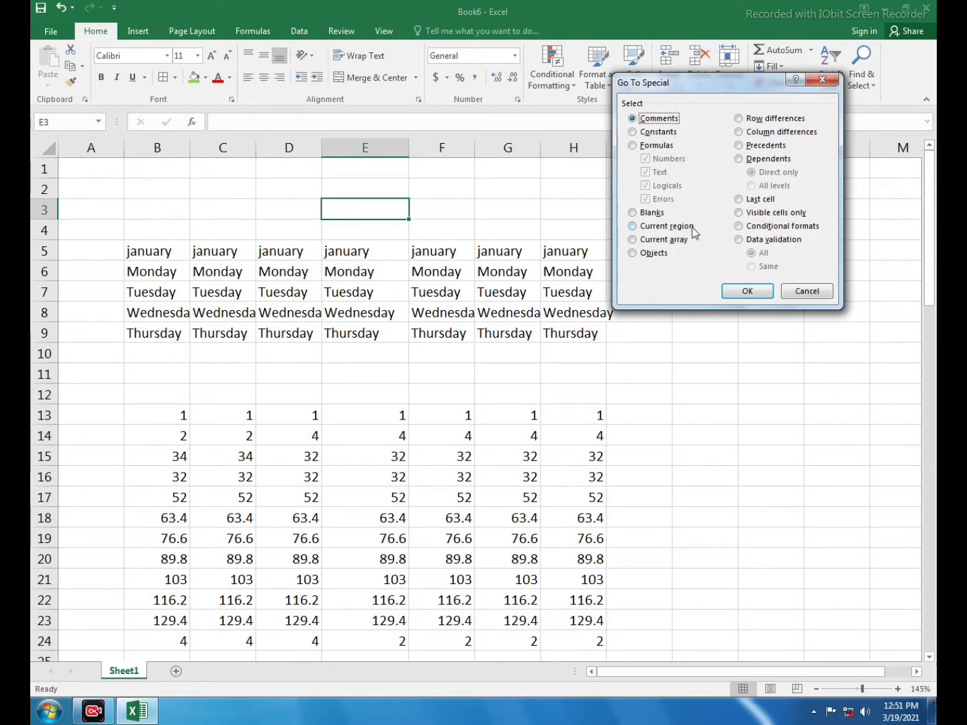
left_click(656, 256)
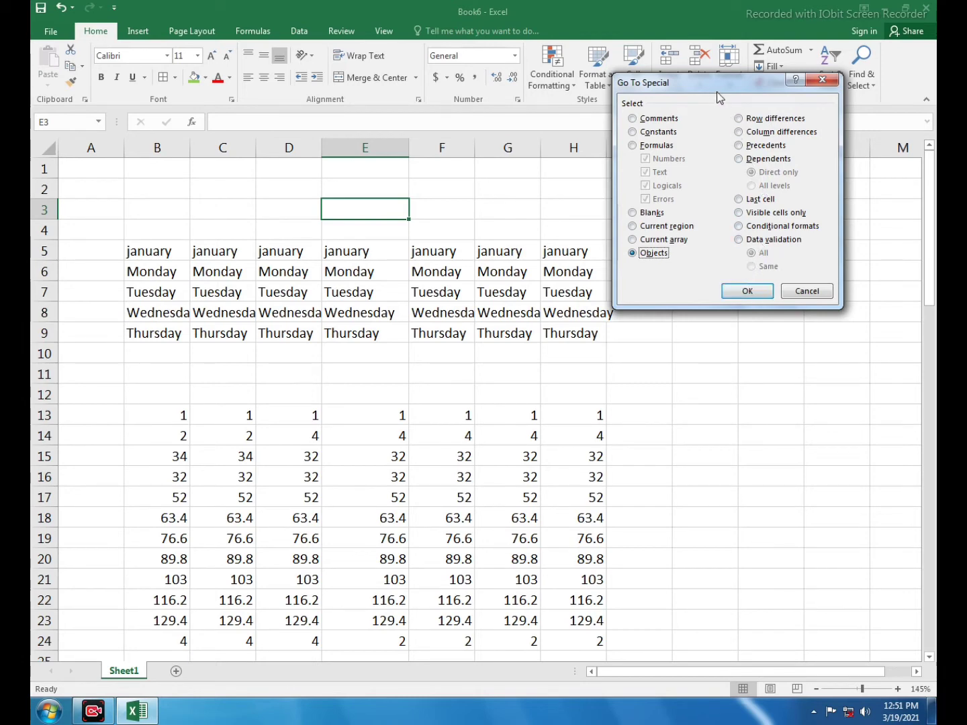
left_click_drag(713, 84, 710, 77)
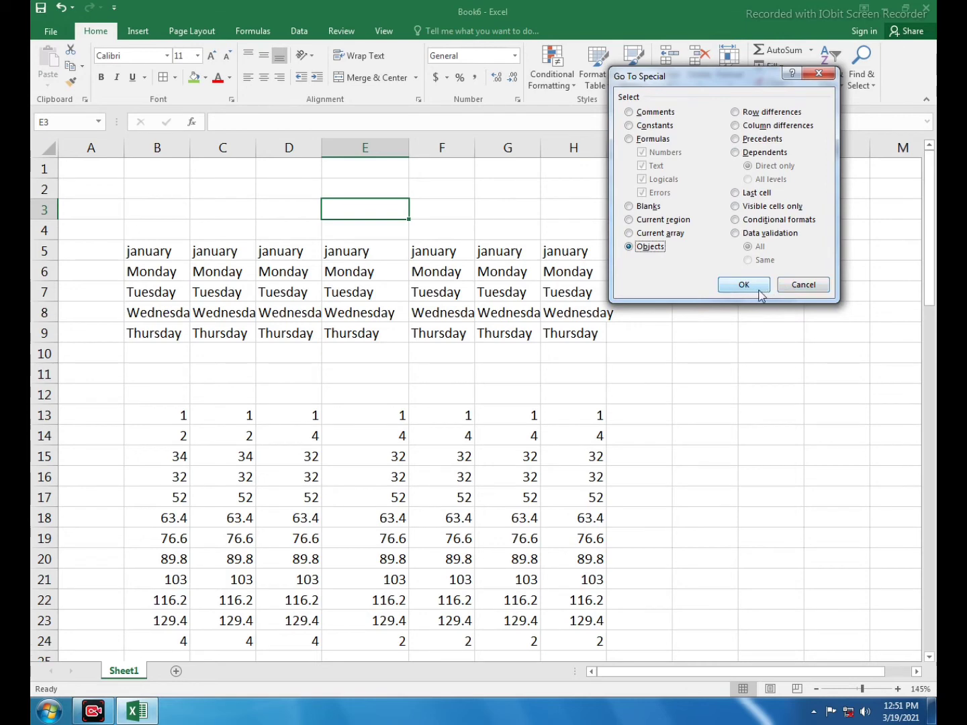
left_click(790, 288)
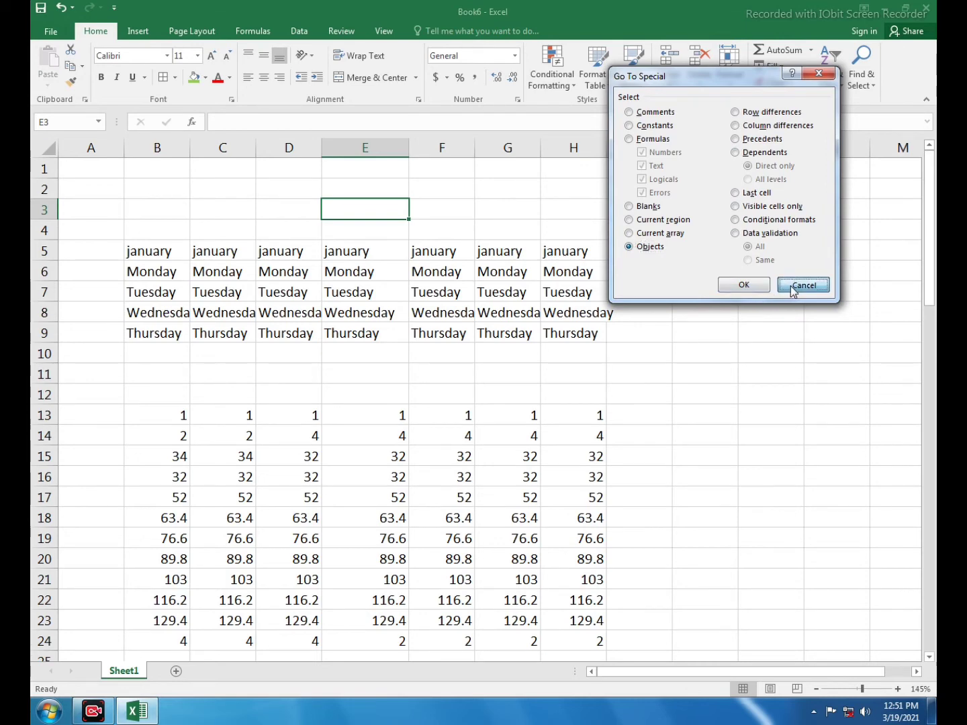
Dismiss the dialog and jump to formula cell C77 via Find & Select > Formulas
left_click(760, 356)
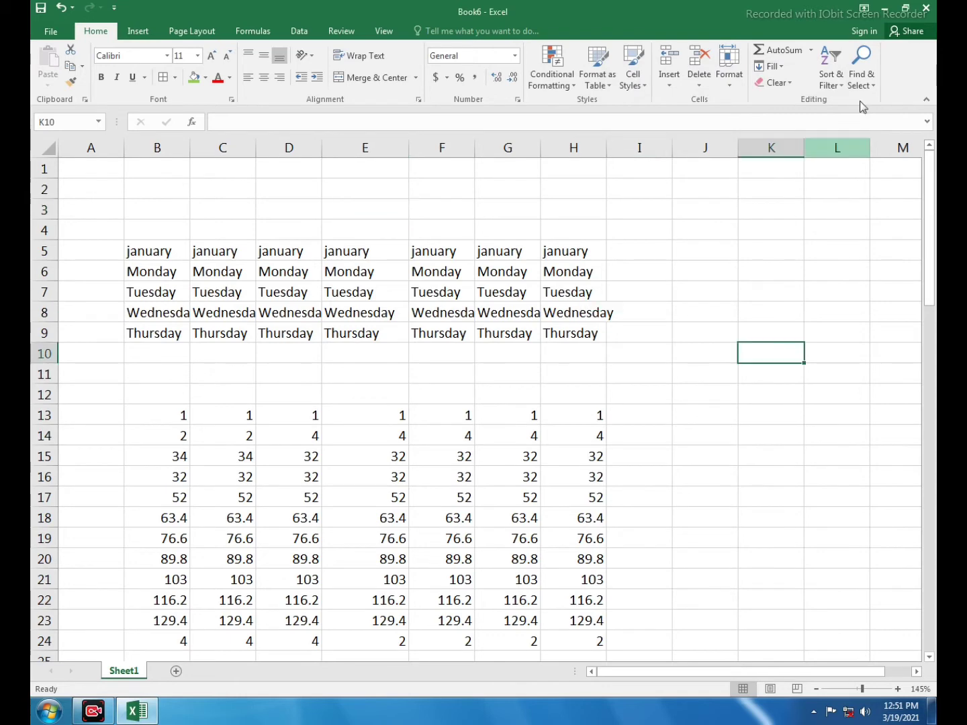
left_click(861, 75)
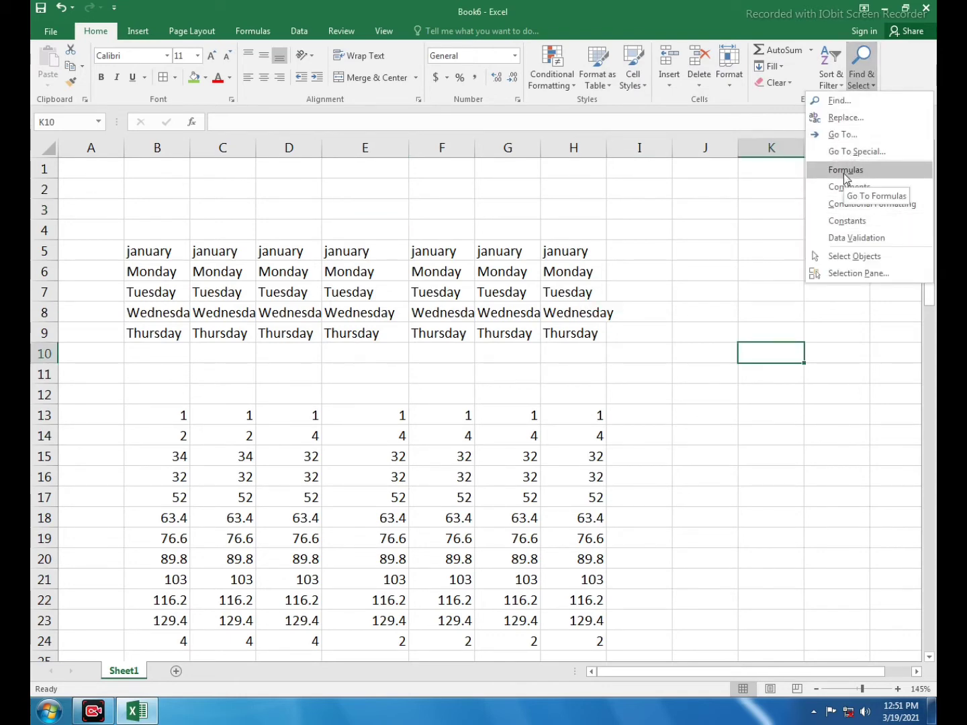
left_click(842, 174)
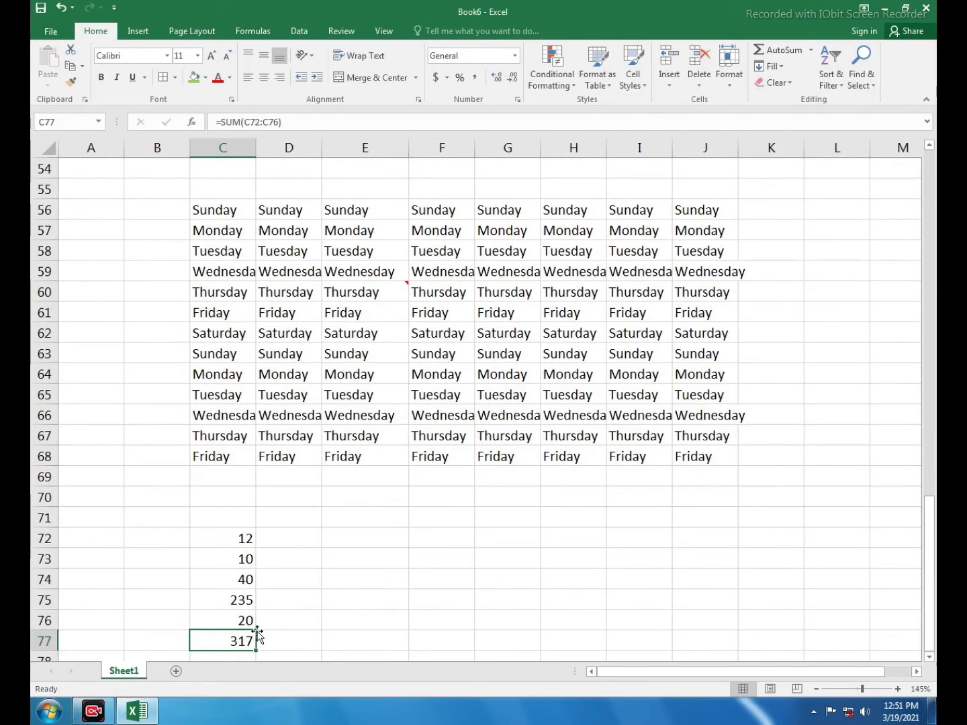
left_click(498, 553)
Enter =COUNTA(H56:H68) in H69, which shows 13
left_click(577, 476)
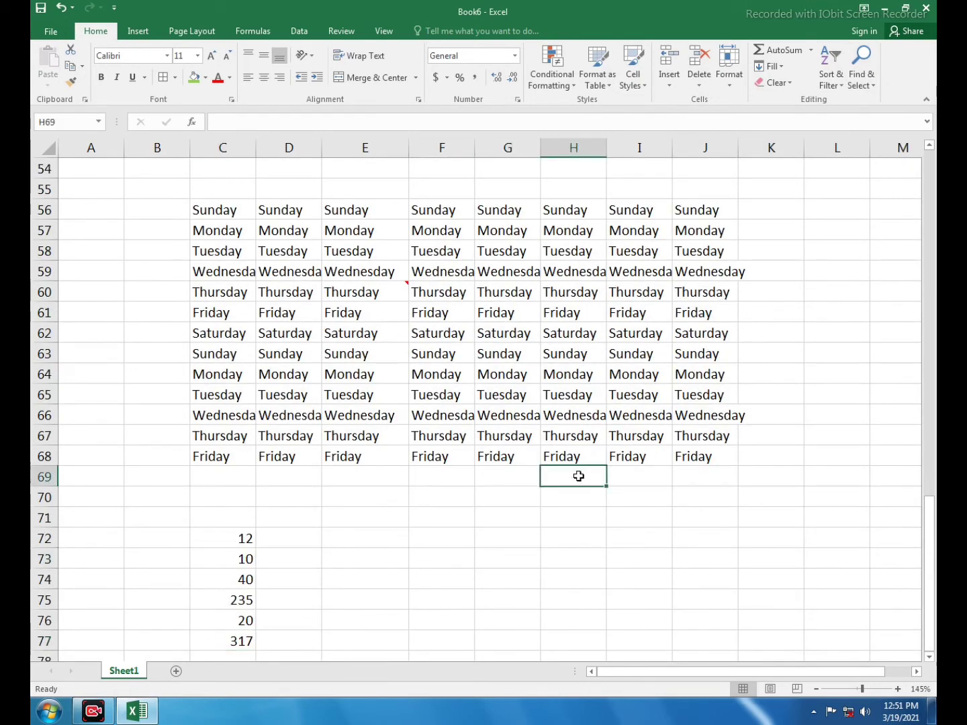
type("=")
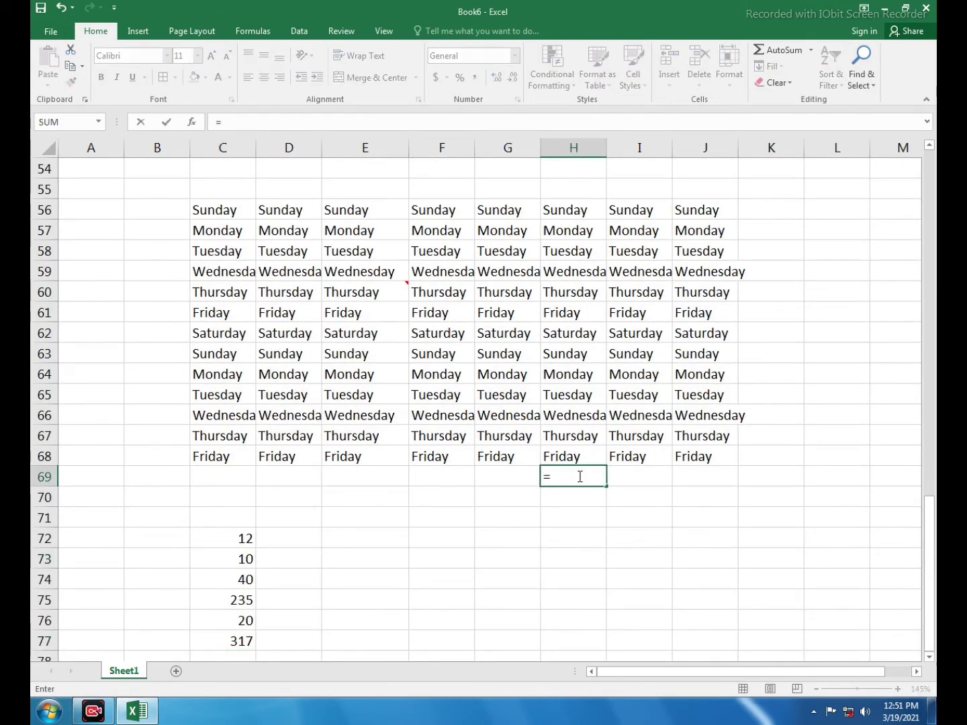
type("couna")
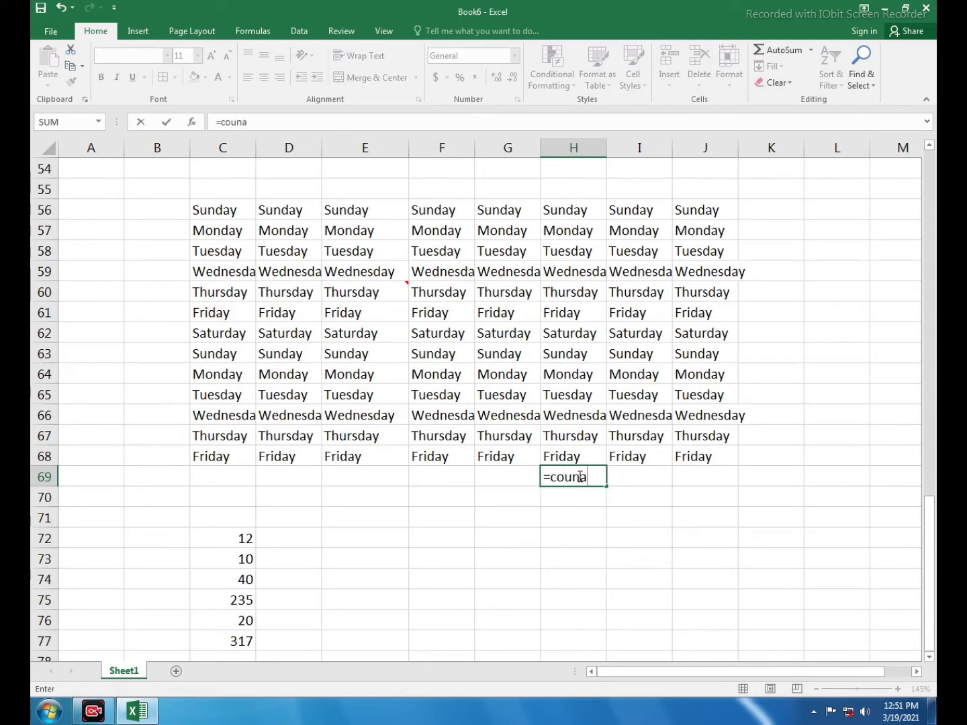
key("BackSpace")
type("t")
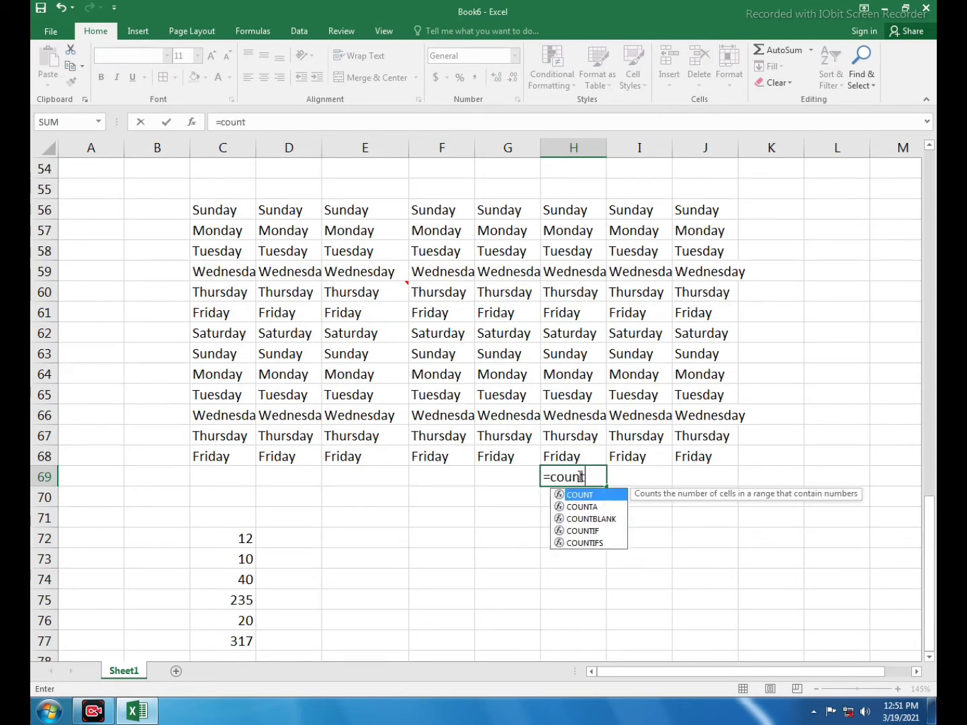
type("a(")
key("Up")
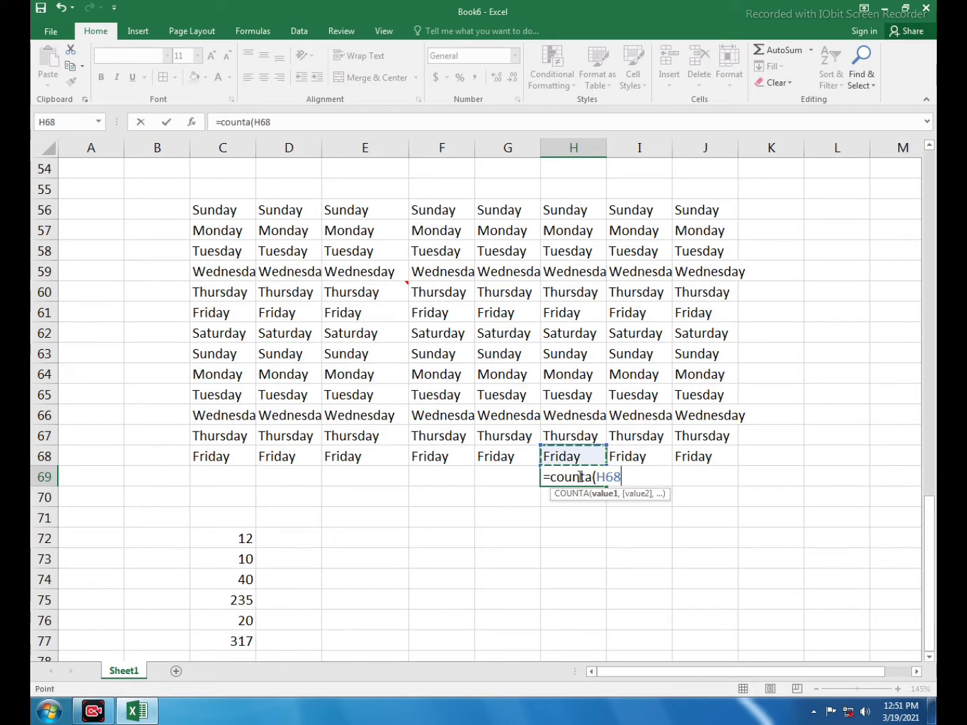
key("shift+Up")
key("shift+Up")
key("shift+Up")
key("shift+Up")
key("shift+Up")
key("shift+Up")
key("shift+Up")
key("shift+Up")
key("shift+Up")
key("shift+Up")
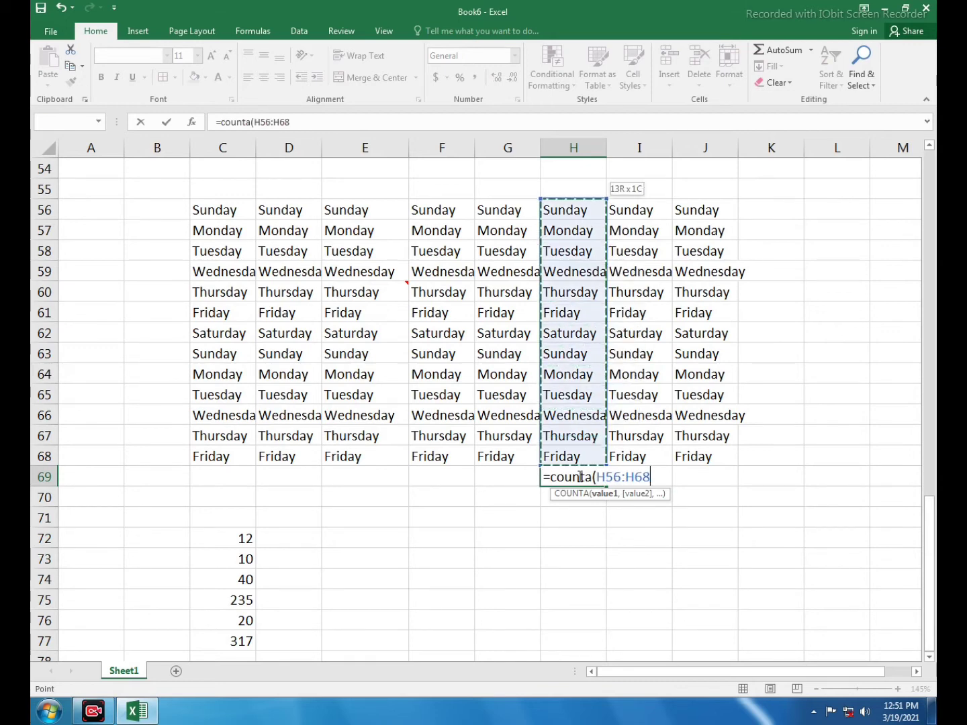
type(")")
key("Return")
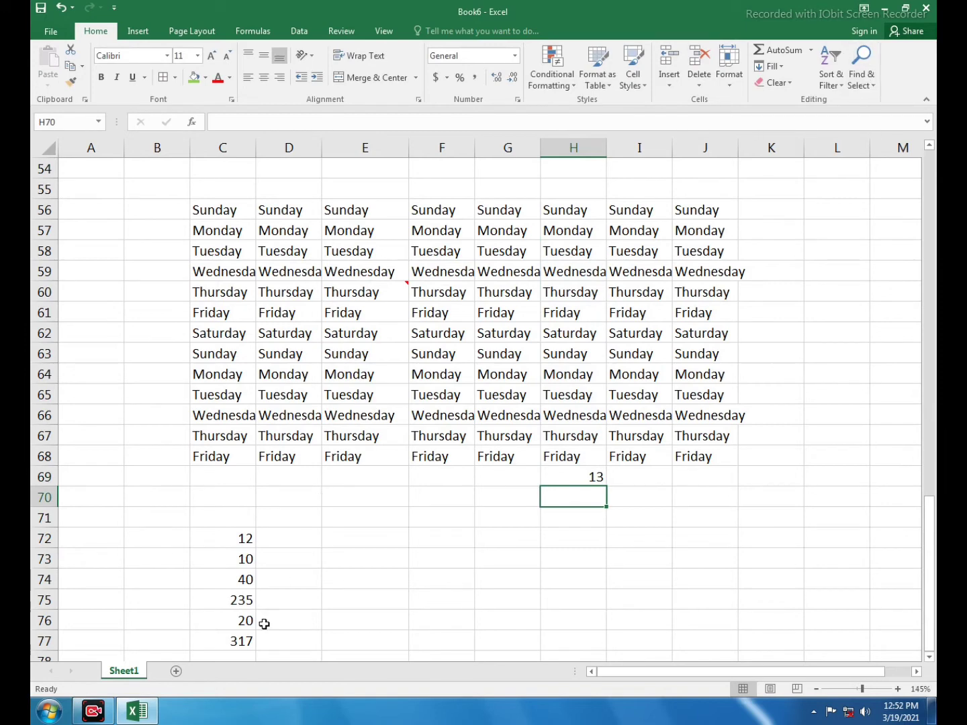
left_click(861, 74)
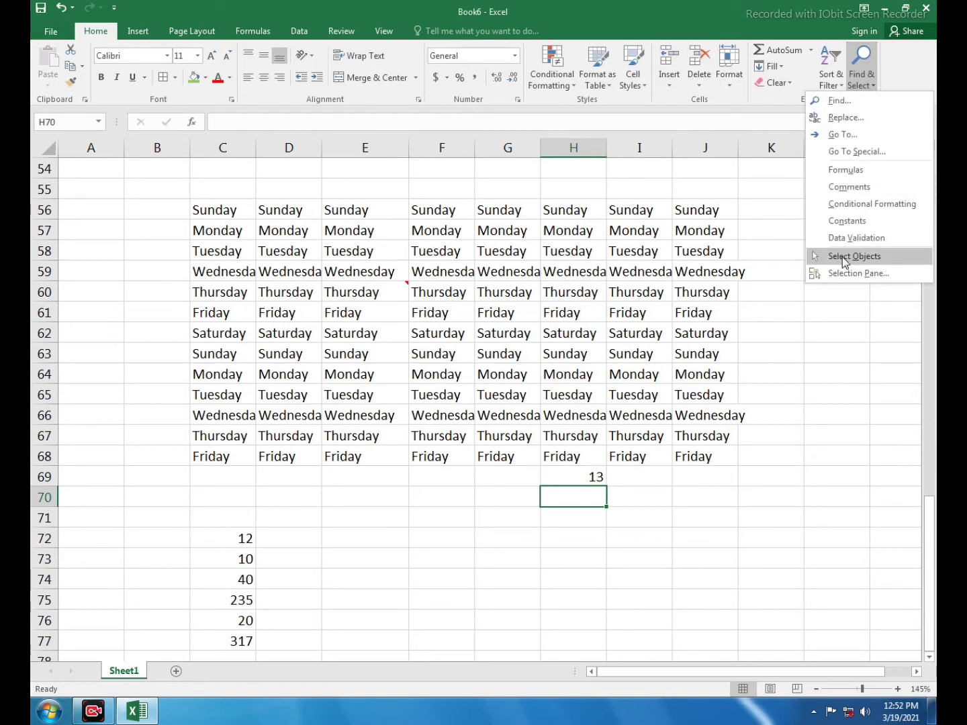
left_click(856, 168)
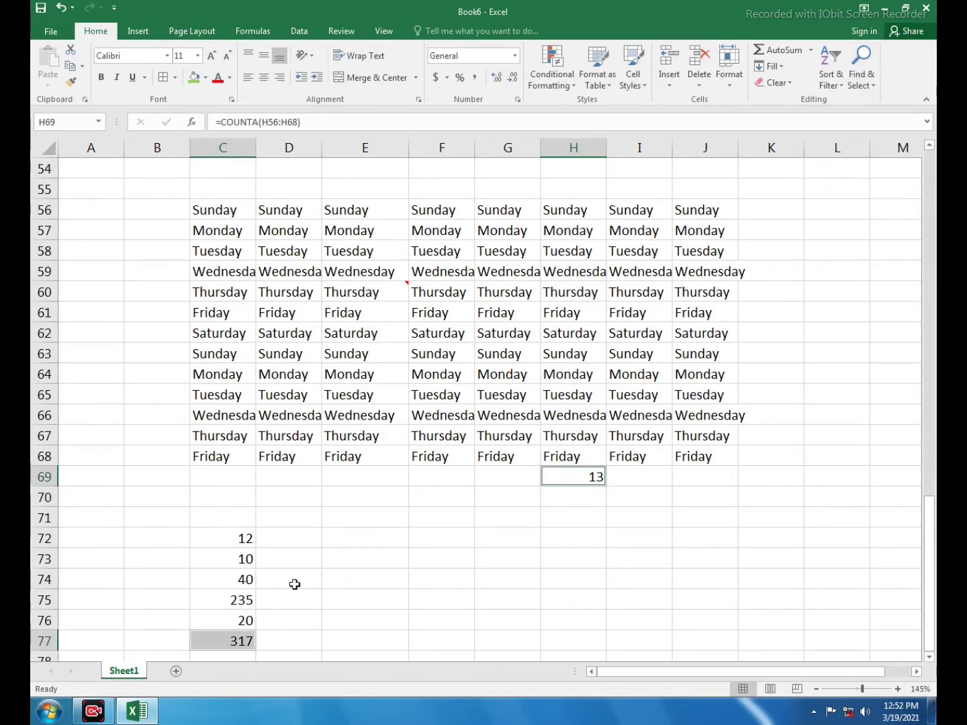
left_click(710, 497)
left_click(862, 68)
left_click(855, 192)
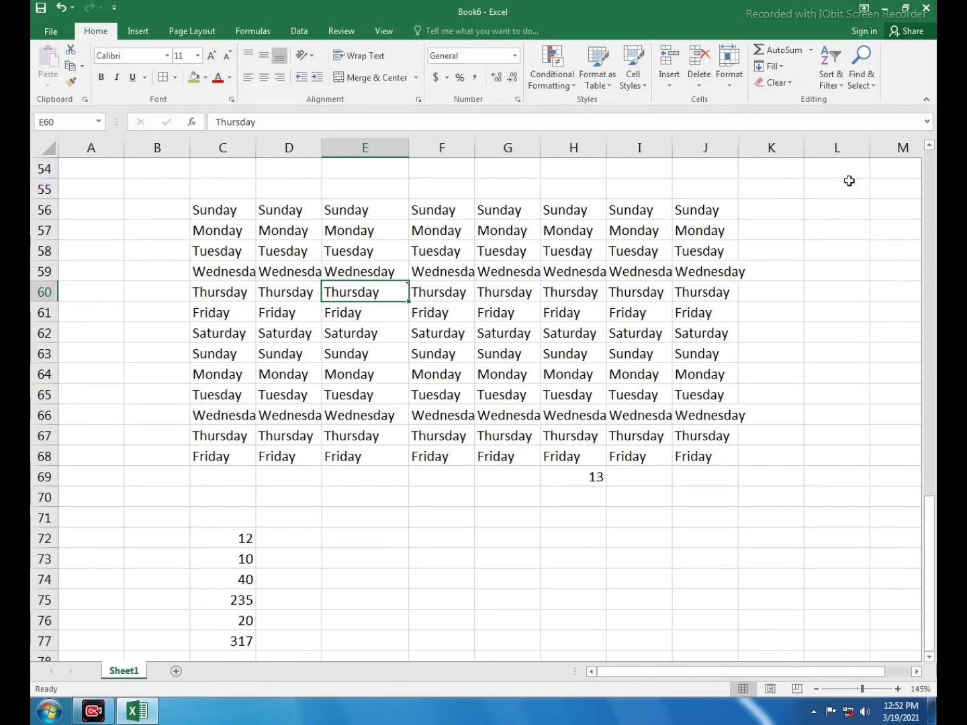
left_click(839, 285)
left_click(861, 68)
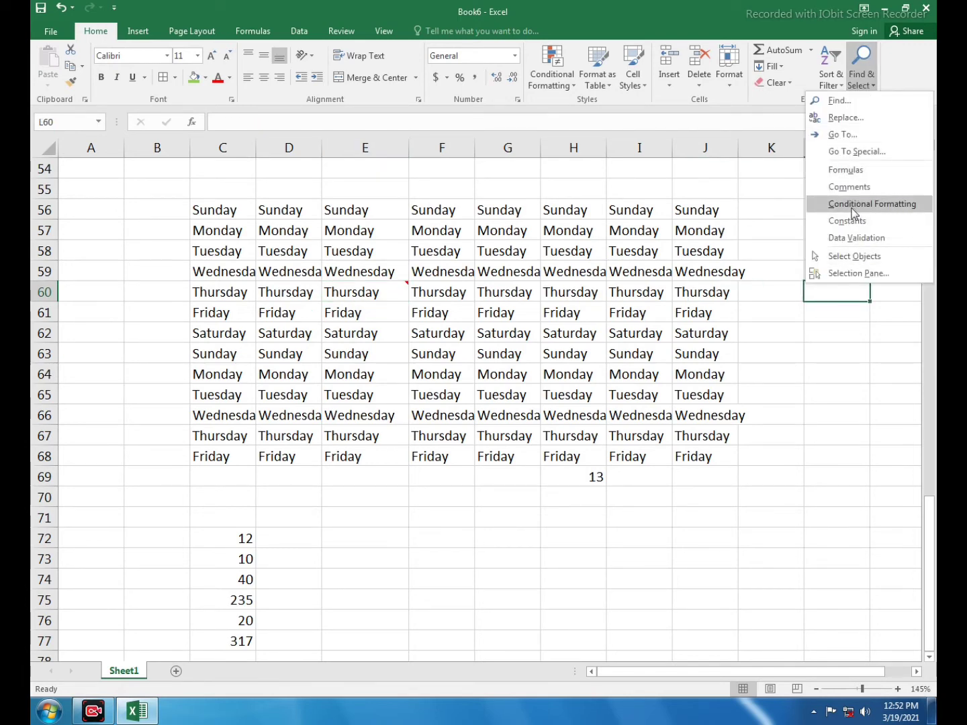
left_click(853, 204)
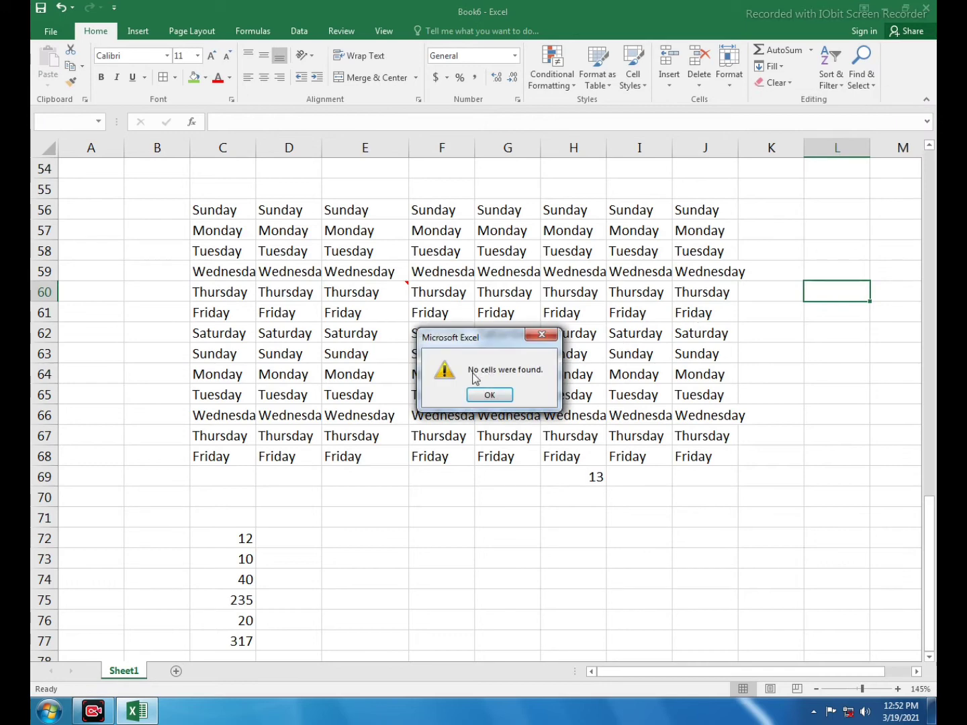
left_click(549, 335)
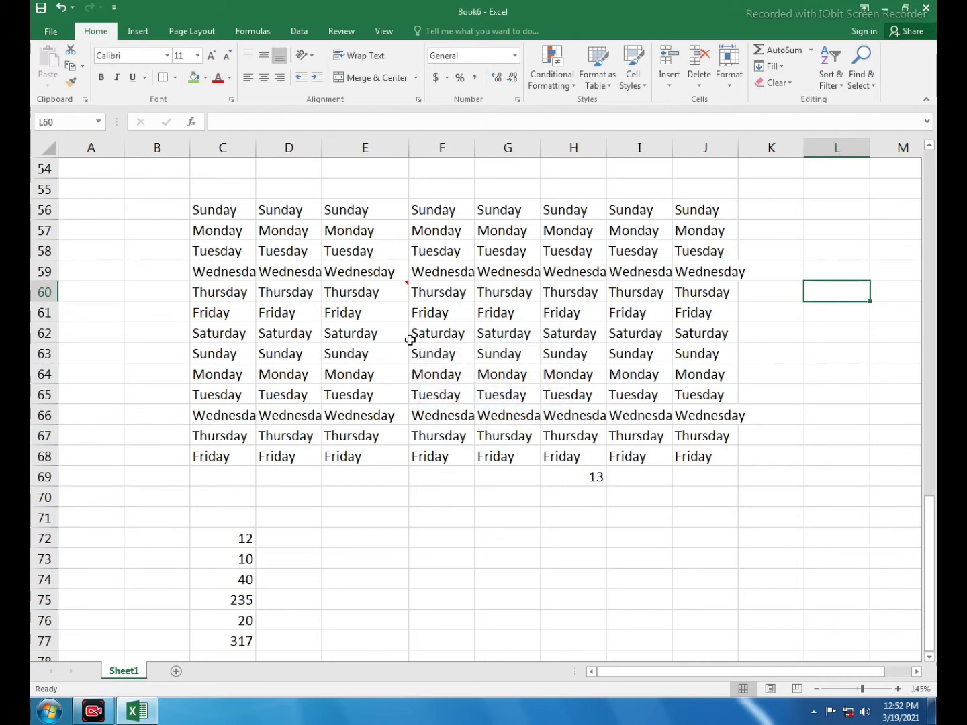
left_click(413, 336)
Apply Blue Gradient Fill data bars to C72:C77
left_click_drag(353, 210, 356, 354)
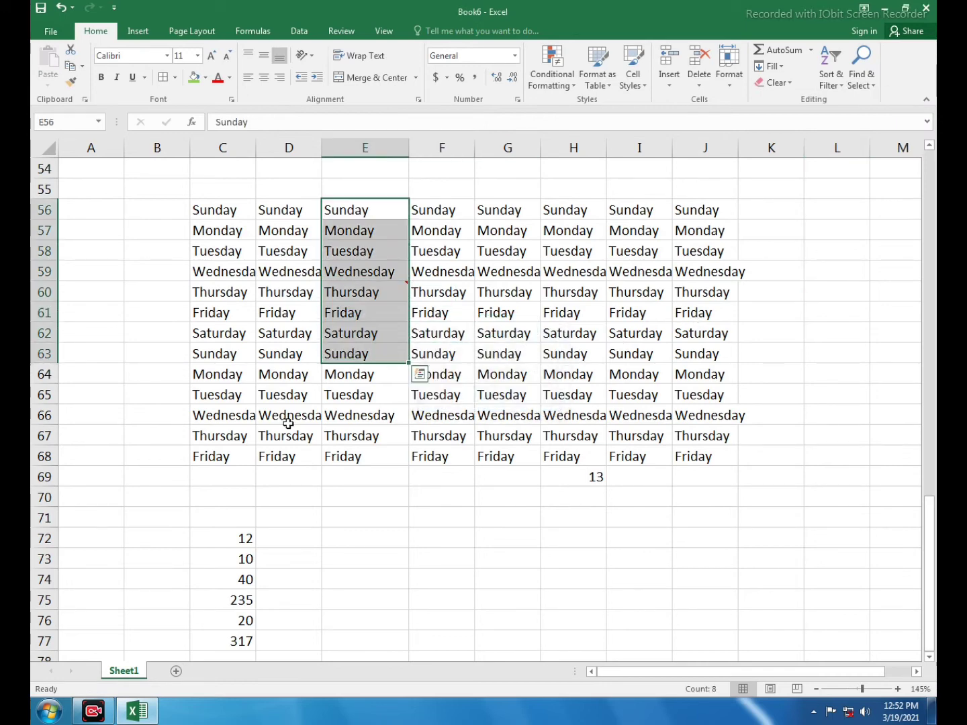
scroll(268, 462, "down", 1)
left_click_drag(236, 474, 239, 577)
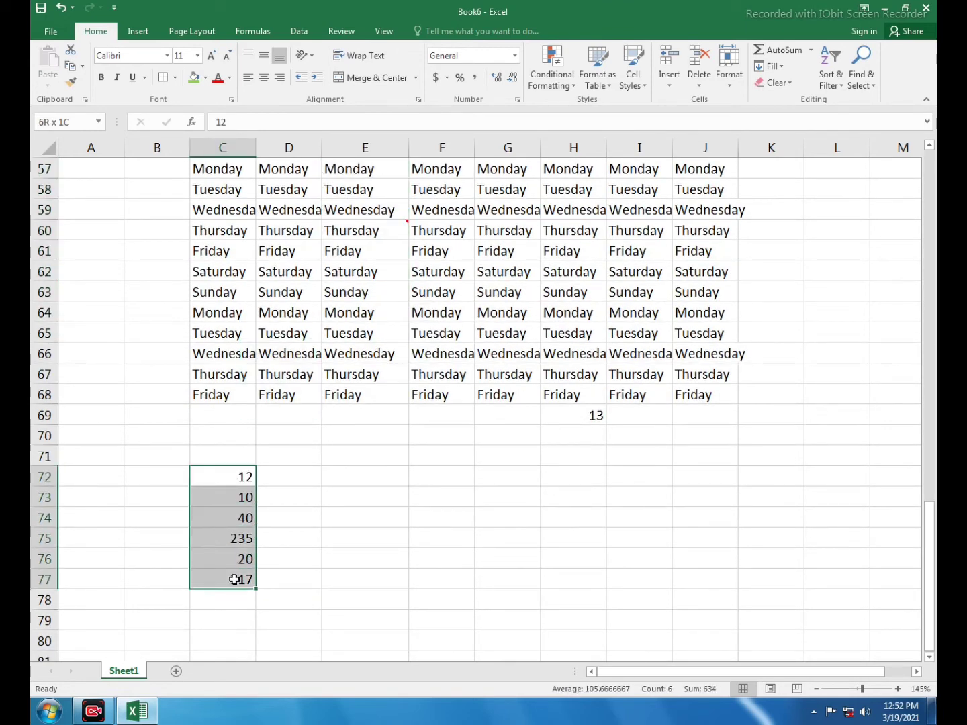
left_click(560, 85)
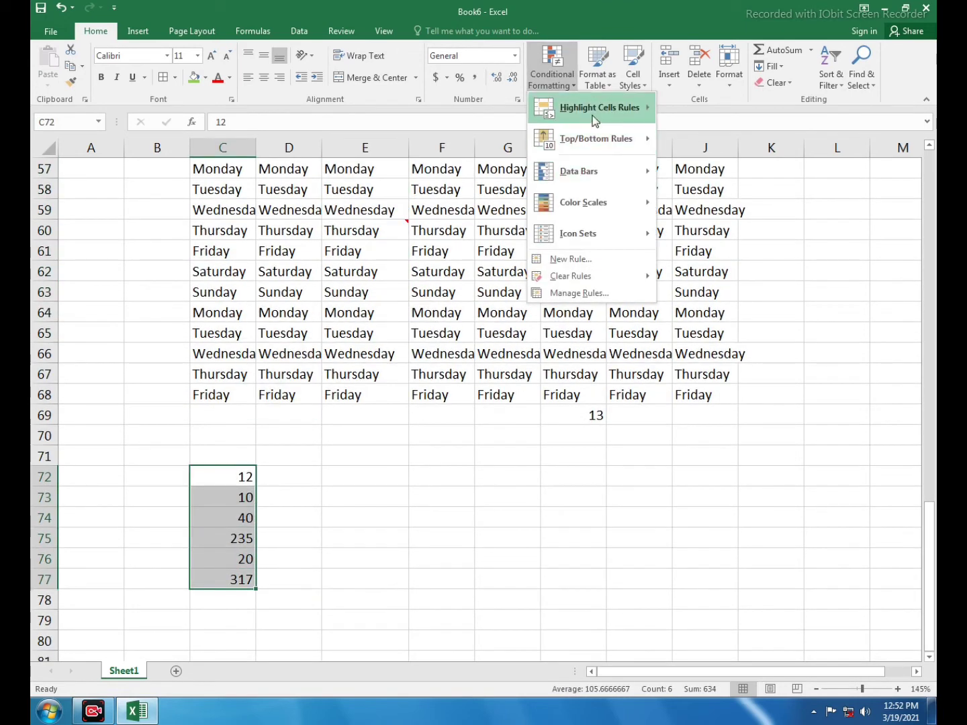
mouse_move(578, 170)
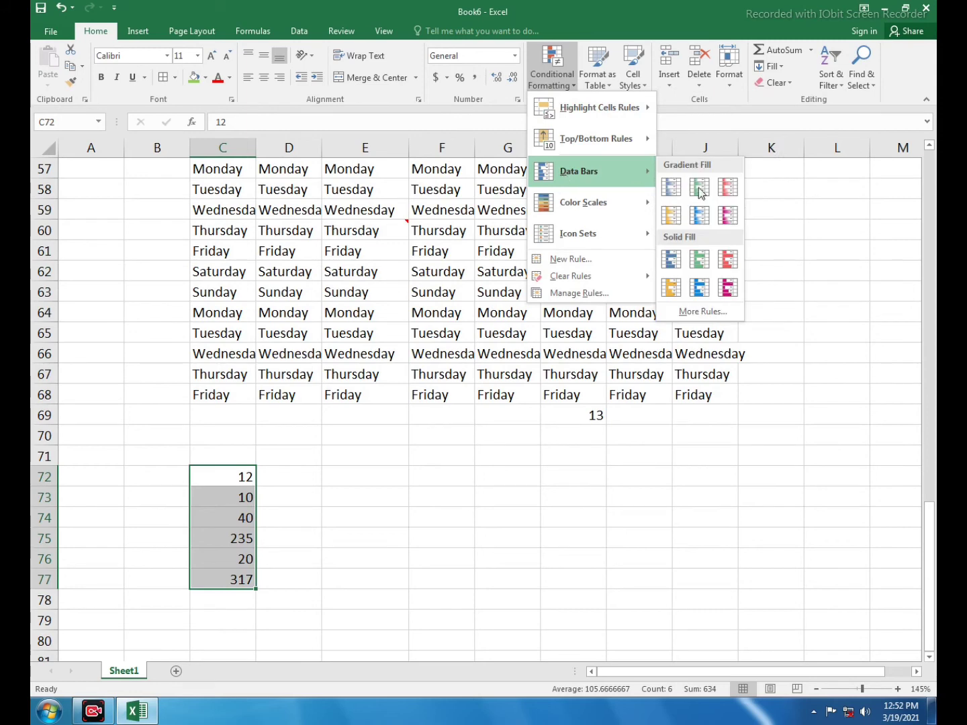
left_click(699, 216)
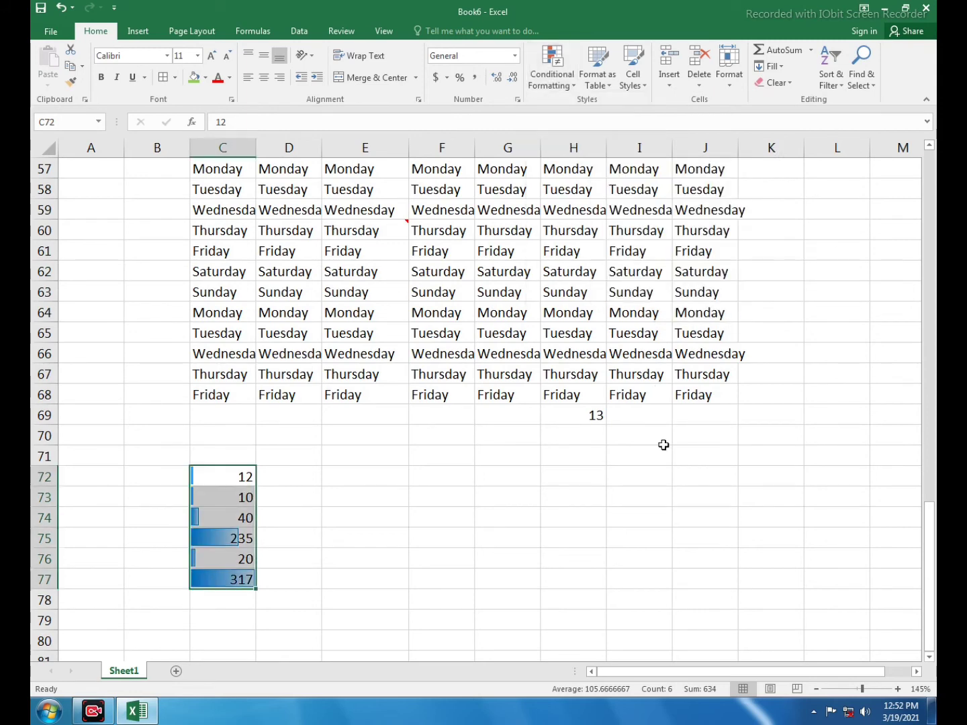
left_click(643, 482)
Select the conditionally formatted cells through Find & Select, then deselect
left_click(856, 91)
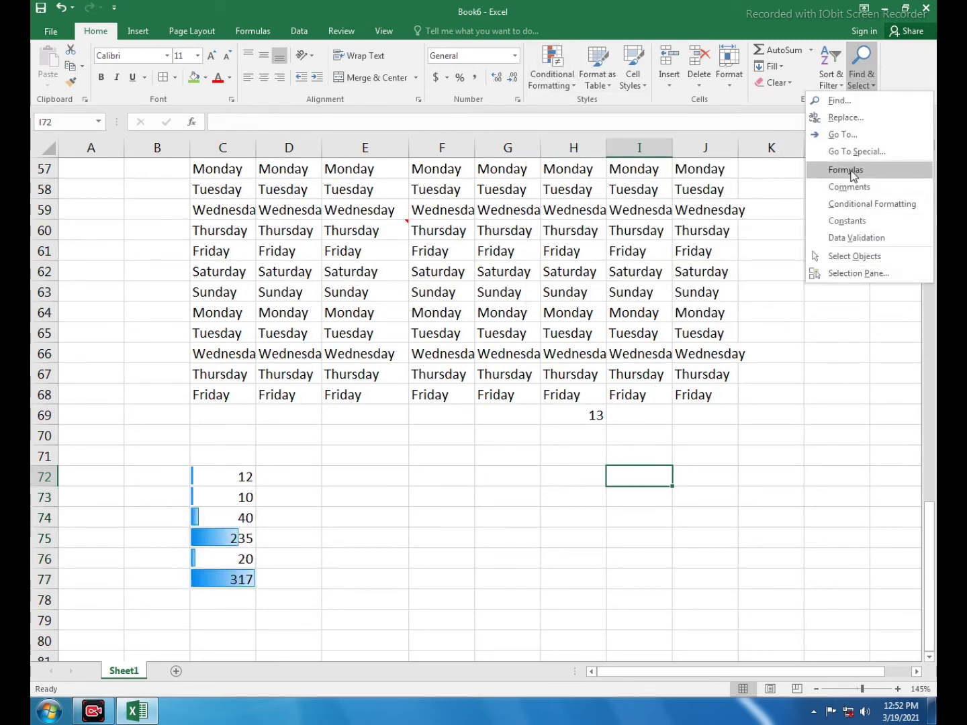
left_click(846, 207)
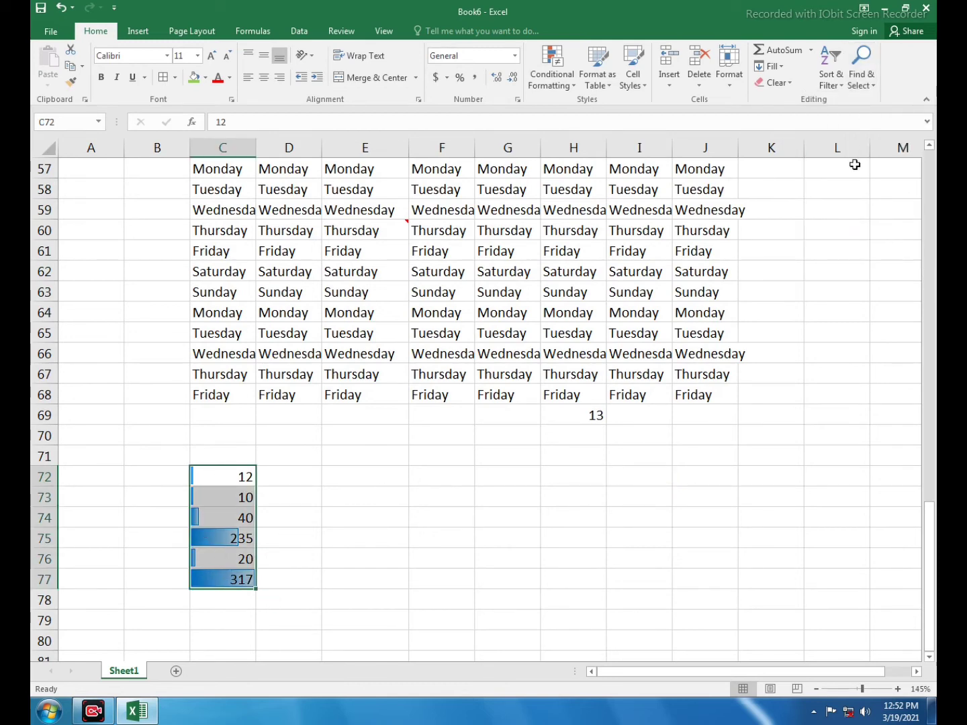
left_click(758, 396)
left_click(861, 70)
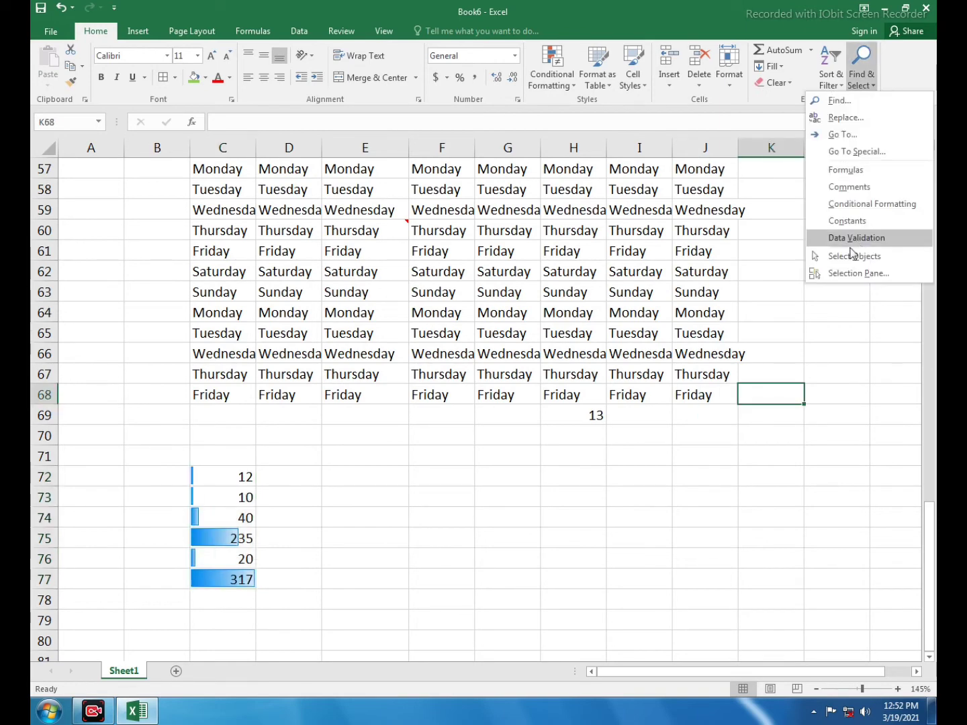
left_click(848, 220)
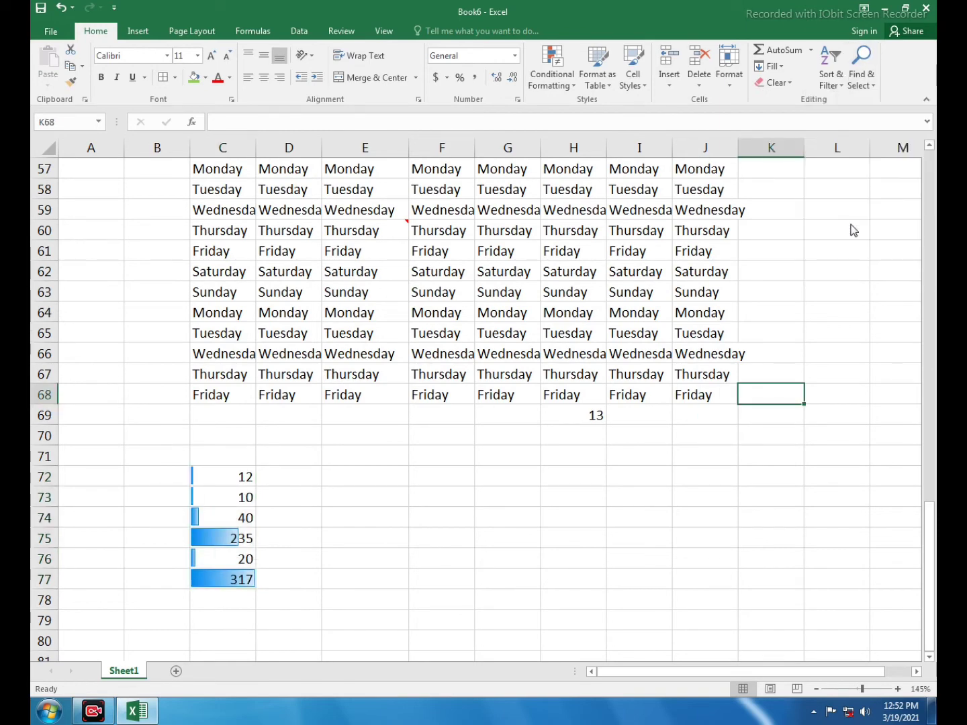
scroll(342, 306, "up", 2)
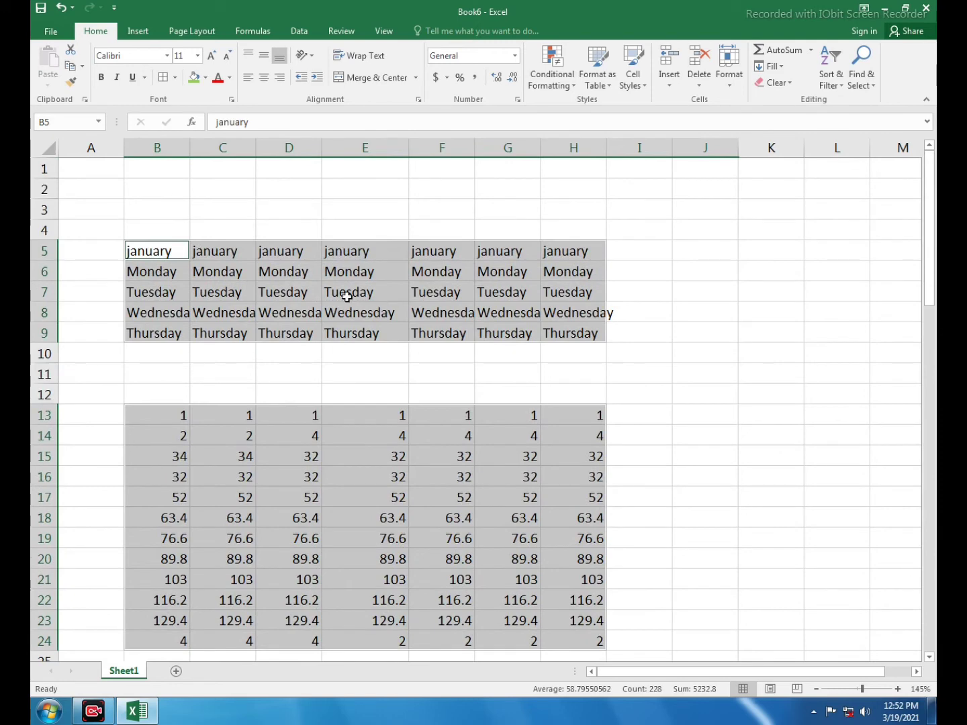
scroll(344, 295, "down", 1)
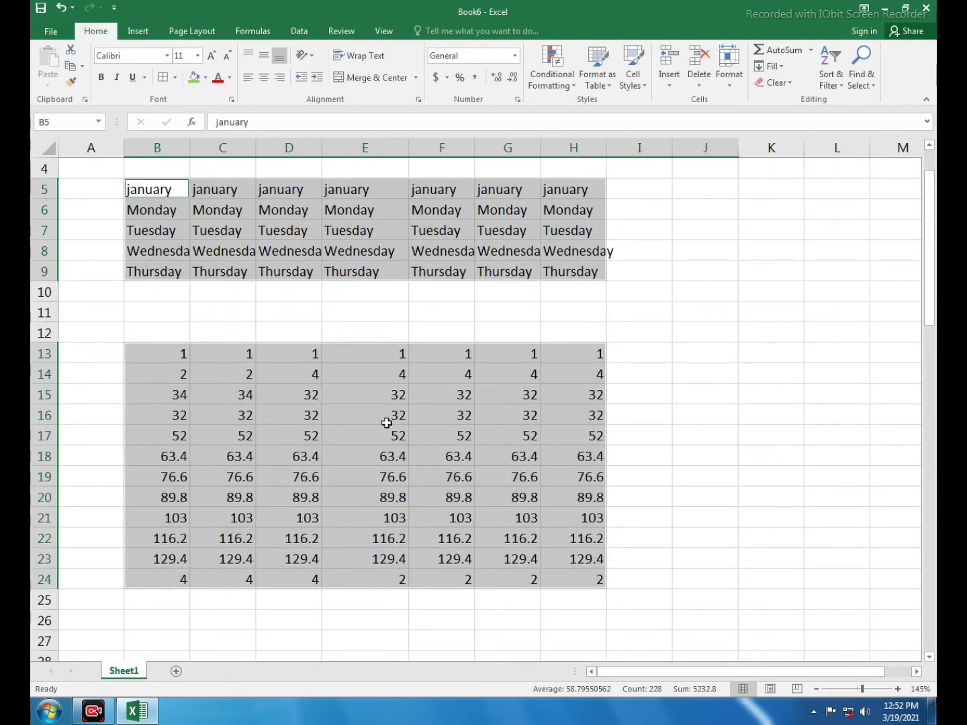
left_click(688, 393)
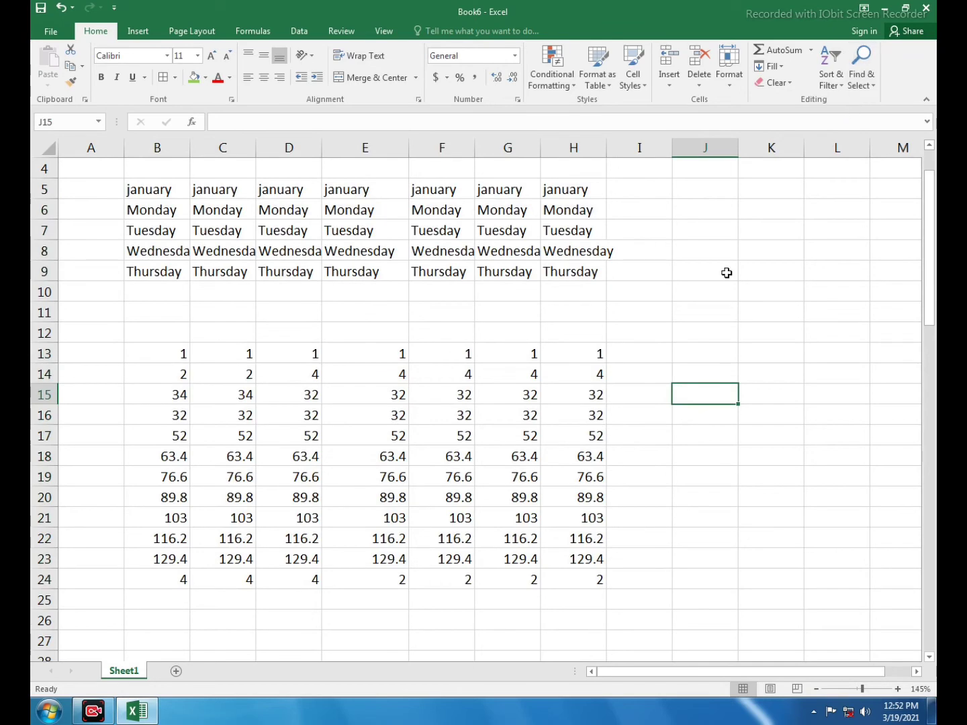
scroll(727, 274, "down", 5)
scroll(723, 289, "down", 5)
scroll(723, 288, "down", 8)
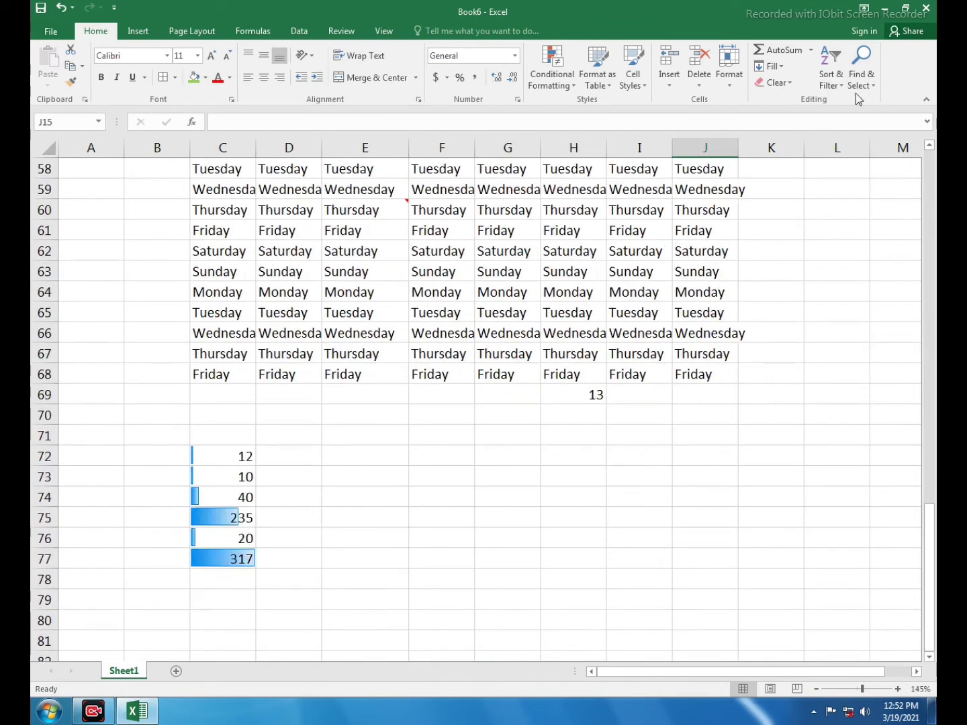
left_click(862, 70)
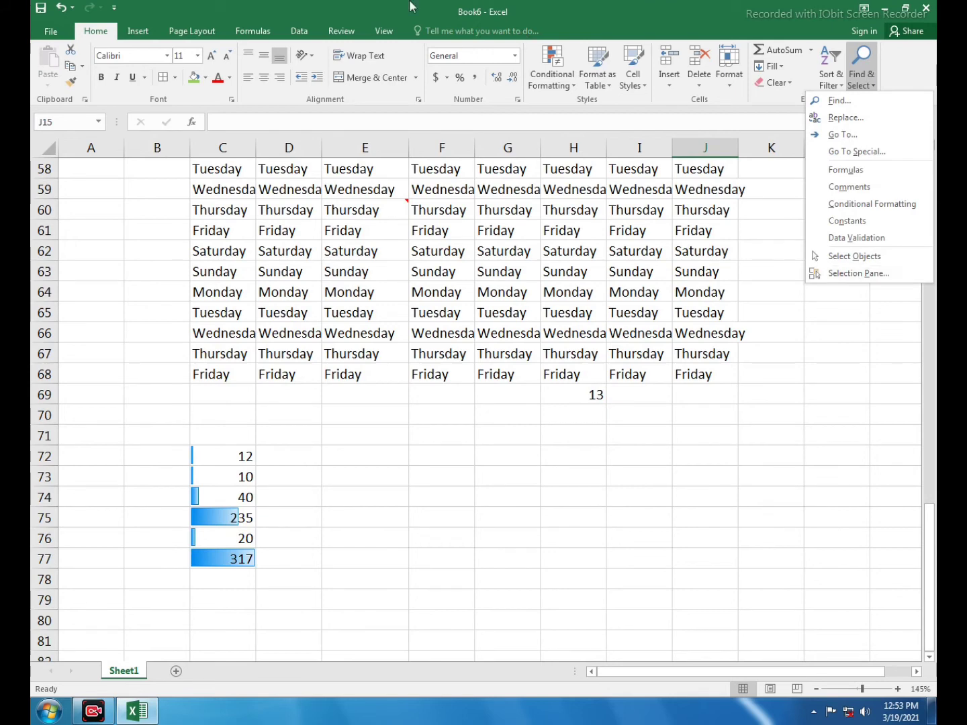
Draw a blue heart across columns E–F, rows 71–74, and place a copy to its right
left_click(252, 31)
left_click(137, 31)
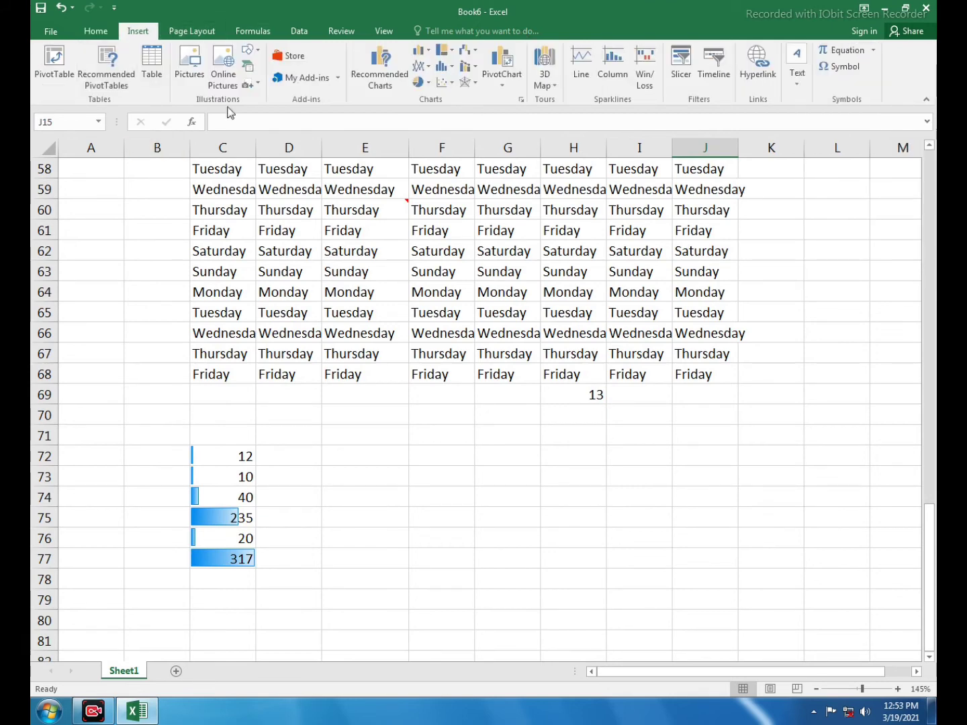
left_click(254, 51)
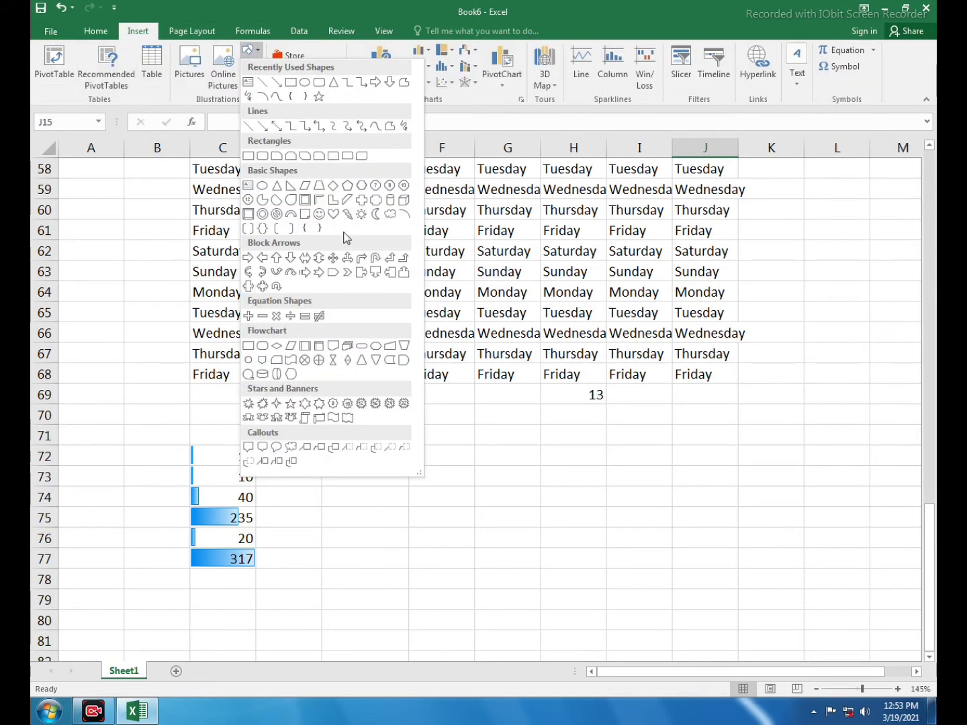
left_click(333, 214)
left_click_drag(334, 420, 454, 501)
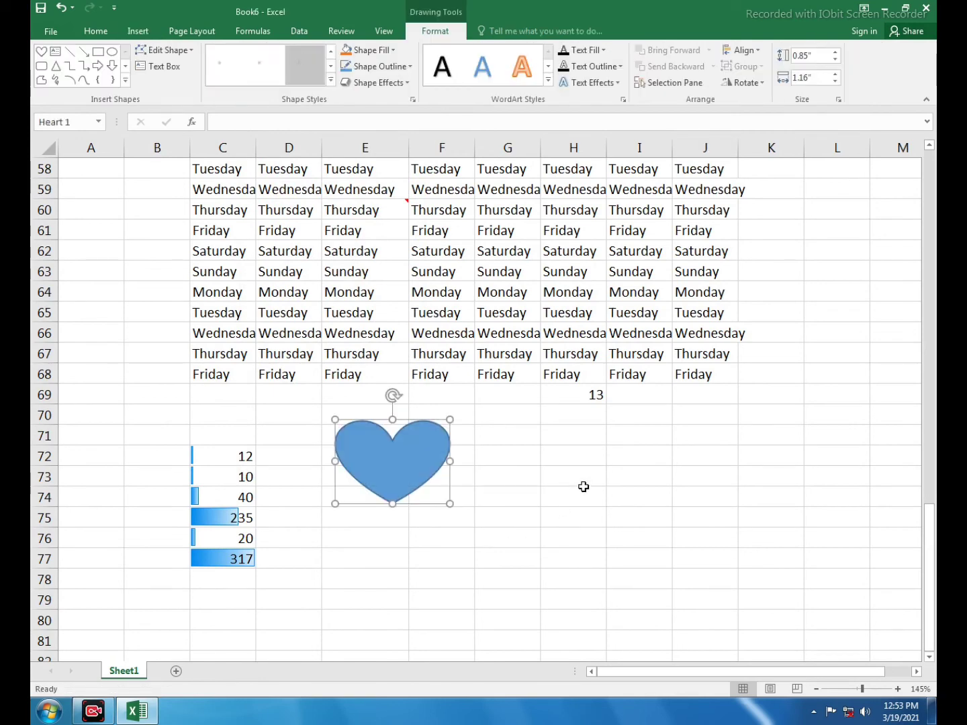
key("Escape")
mouse_move(408, 467)
left_mouse_down()
mouse_move(517, 440)
mouse_move(378, 488)
mouse_move(700, 479)
left_mouse_up()
Give the right heart an orange shape style and the middle heart a green one
left_click(518, 562)
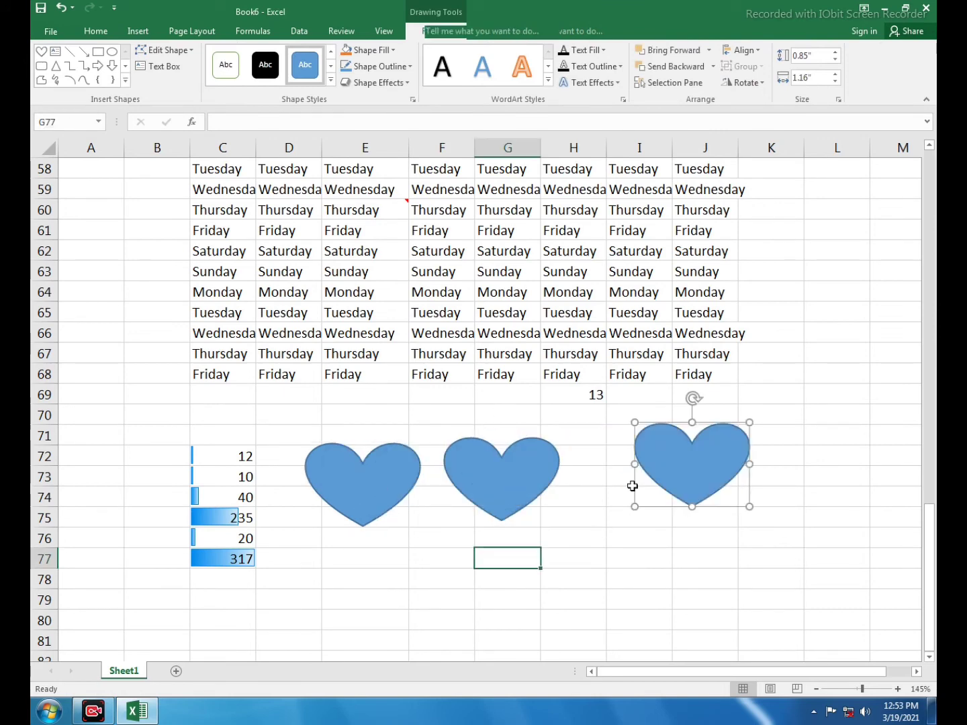
left_click(664, 471)
left_click(331, 80)
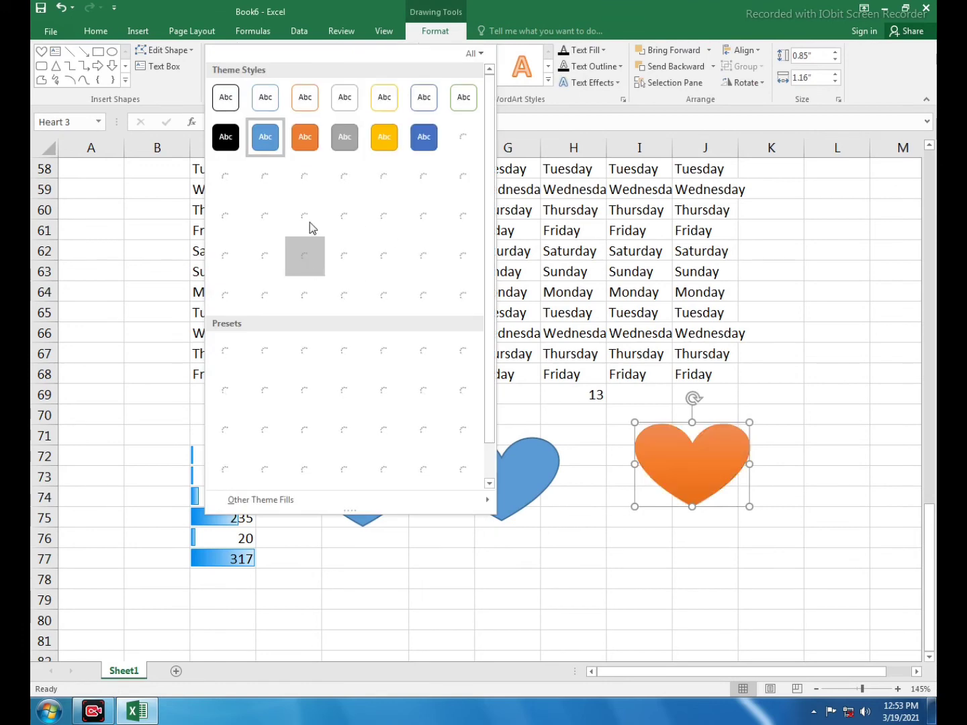
left_click(305, 140)
left_click(506, 479)
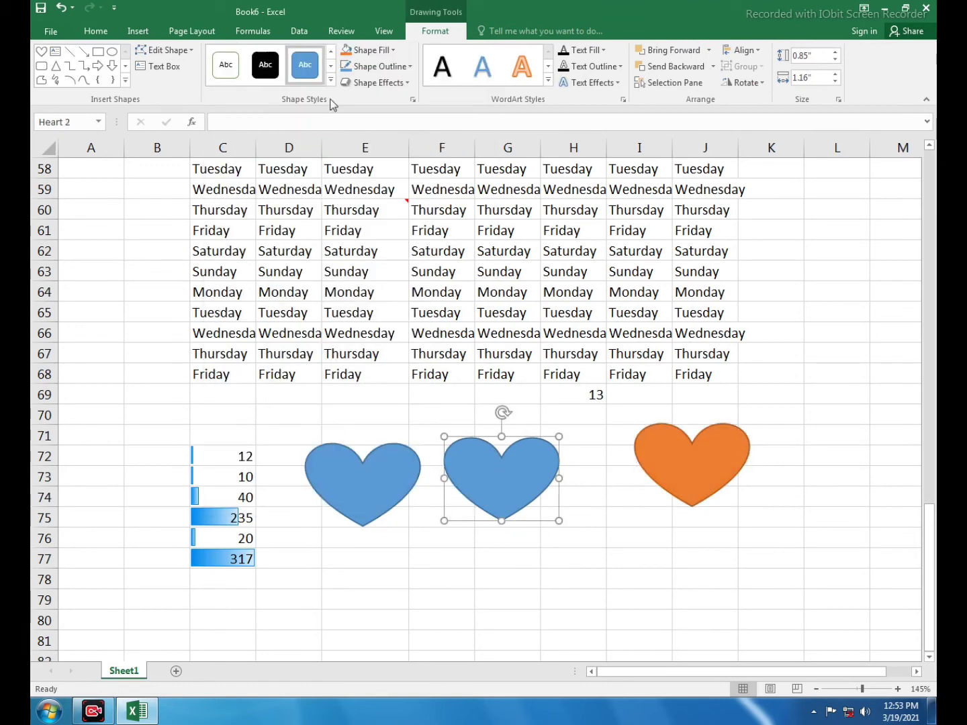
left_click(330, 80)
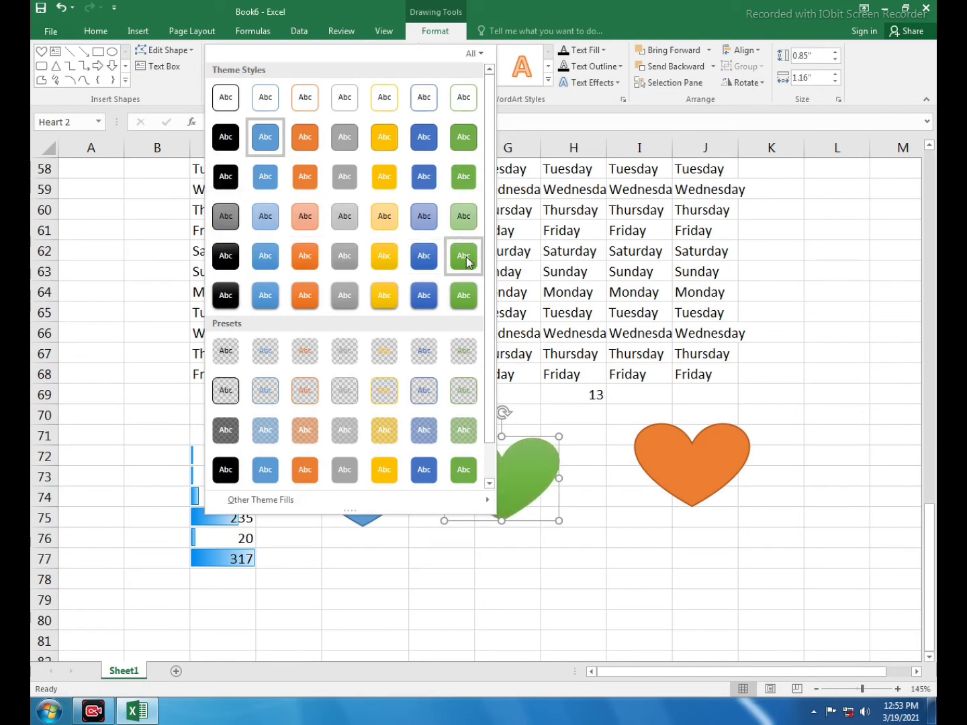
left_click(466, 261)
Stagger the hearts: blue lower, green raised, orange moved down and left
left_click_drag(497, 463, 514, 450)
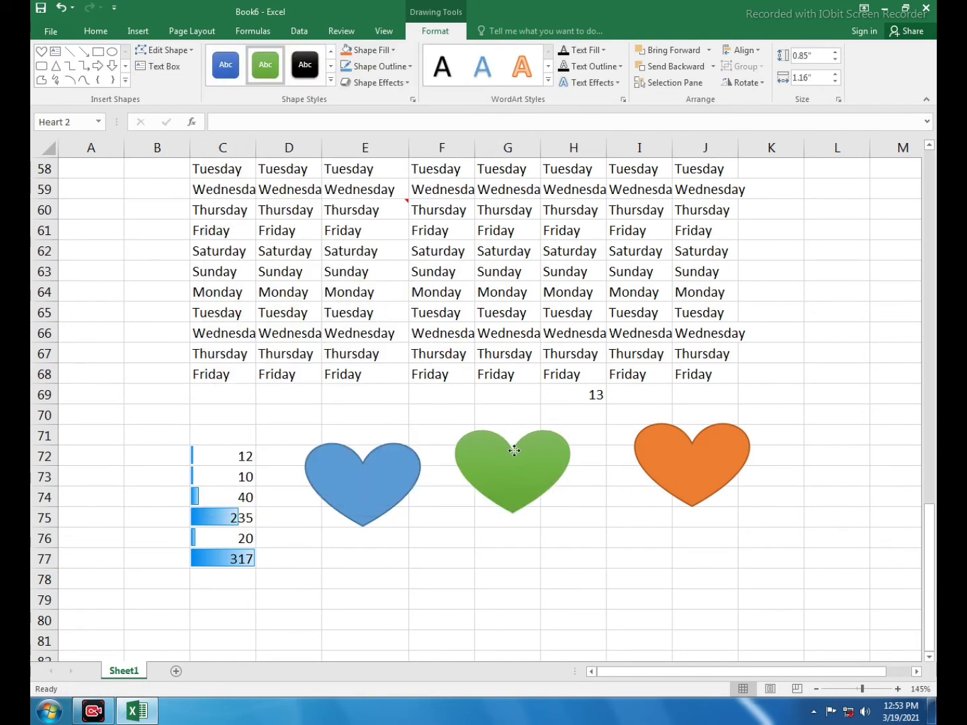
left_click(453, 524)
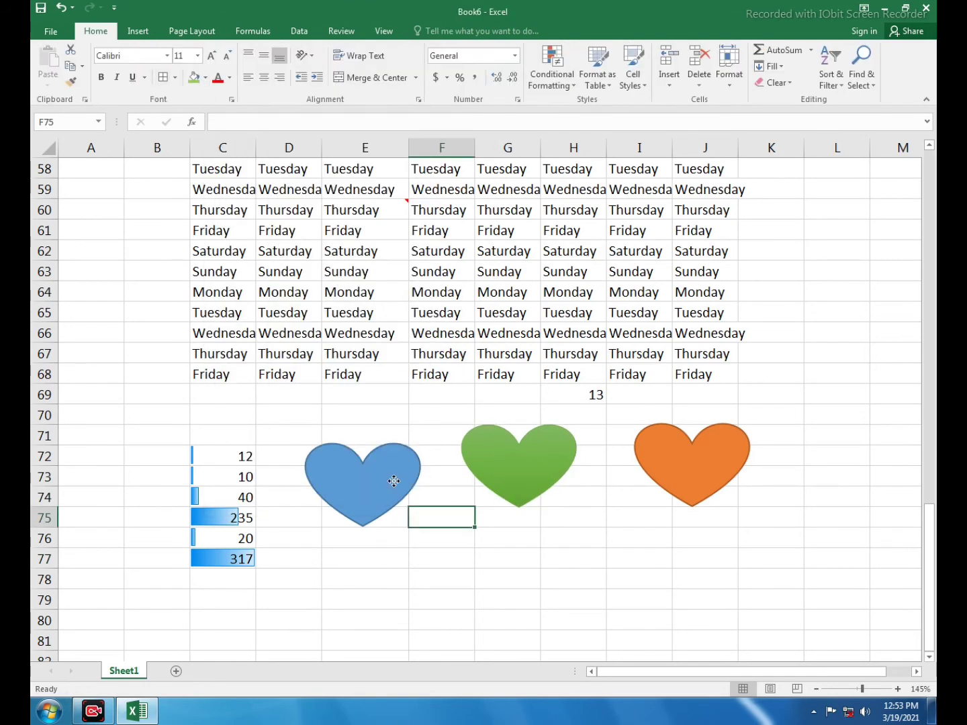
left_click_drag(394, 481, 392, 508)
left_click_drag(526, 464, 511, 450)
mouse_move(680, 469)
left_mouse_down()
mouse_move(635, 524)
mouse_move(615, 529)
left_mouse_up()
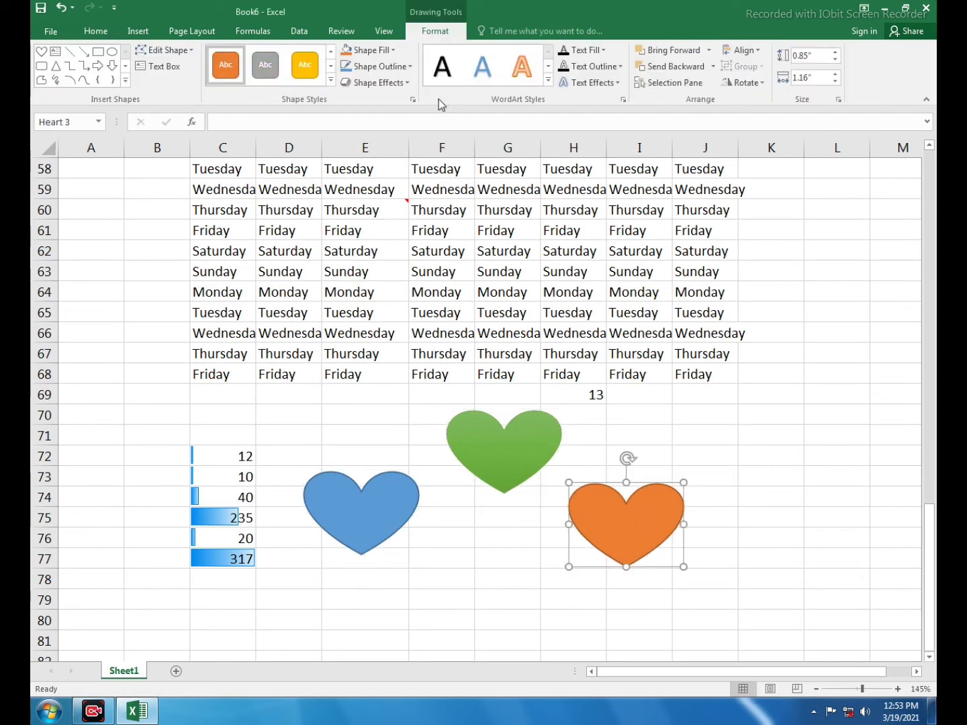
left_click(96, 31)
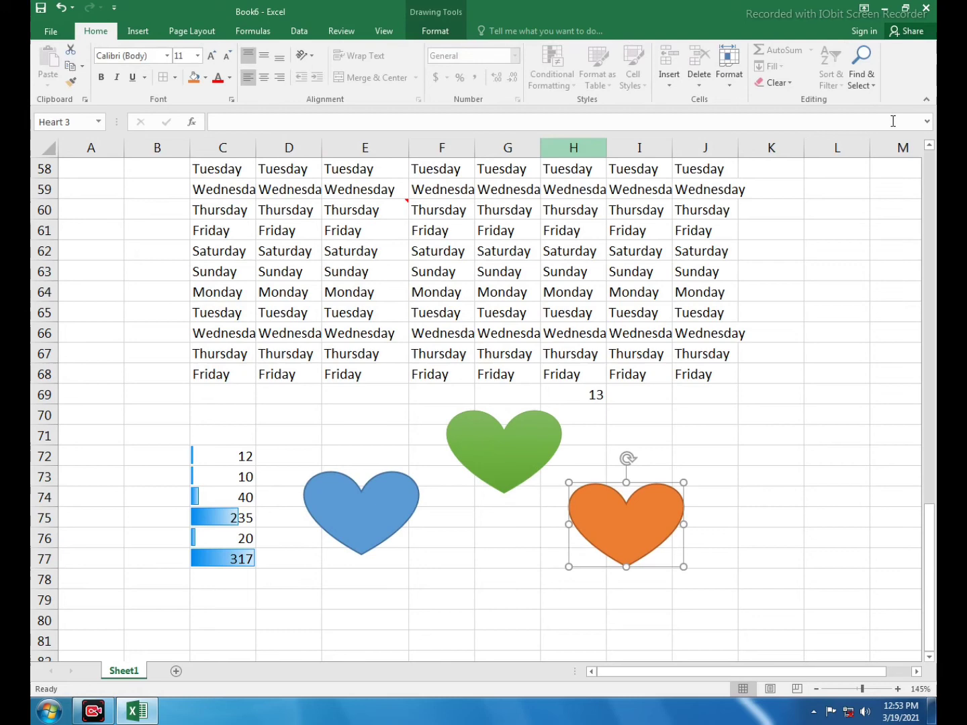
left_click(862, 75)
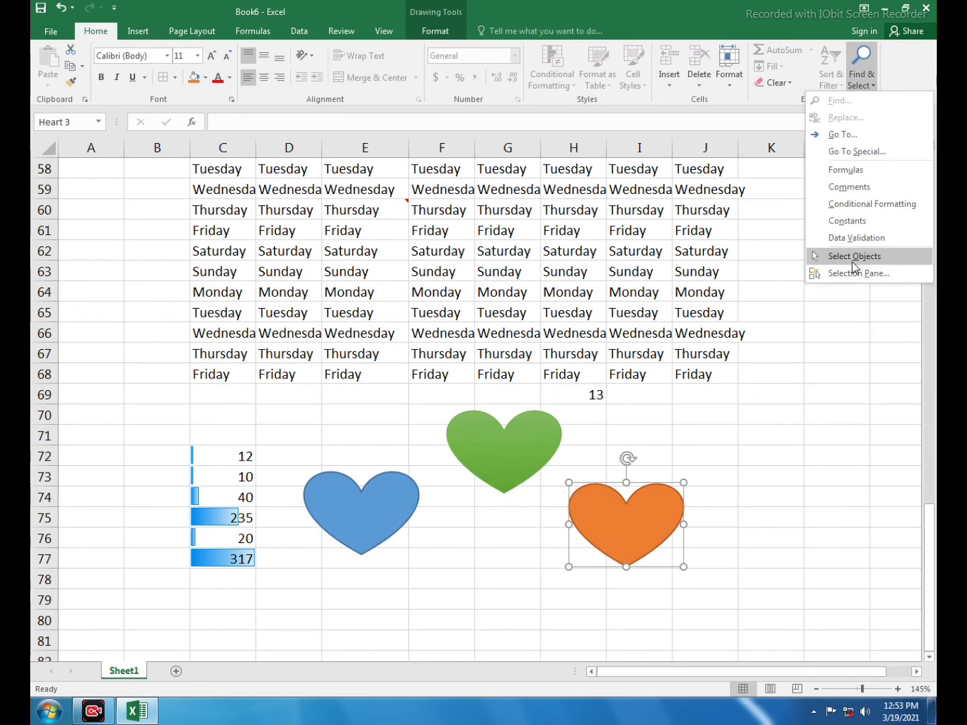
left_click(854, 262)
left_click_drag(293, 388, 755, 637)
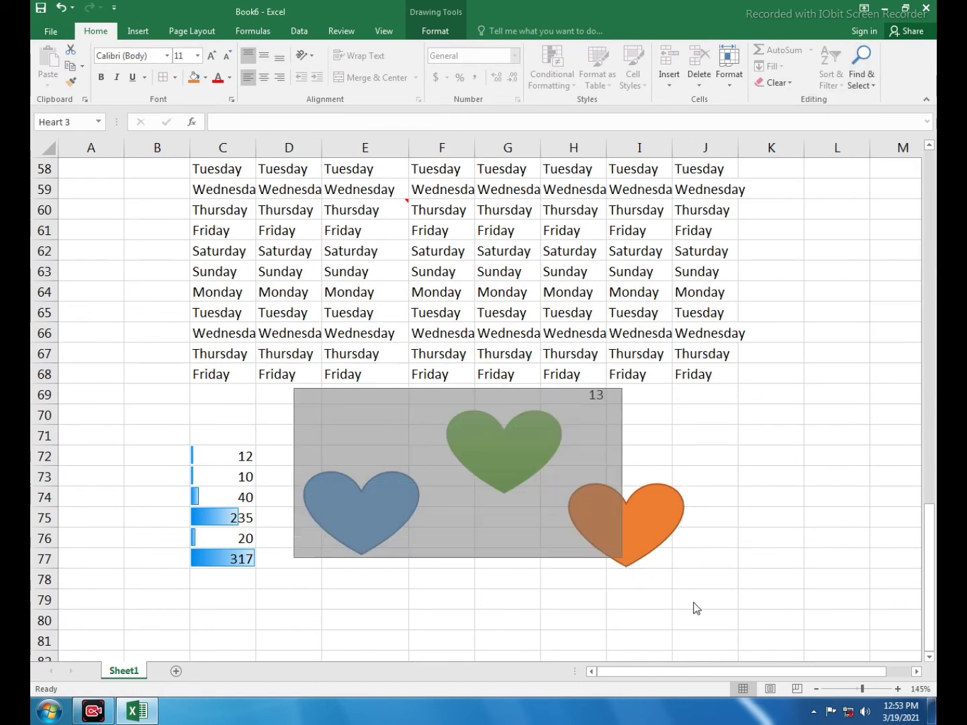
left_click_drag(665, 561, 804, 414)
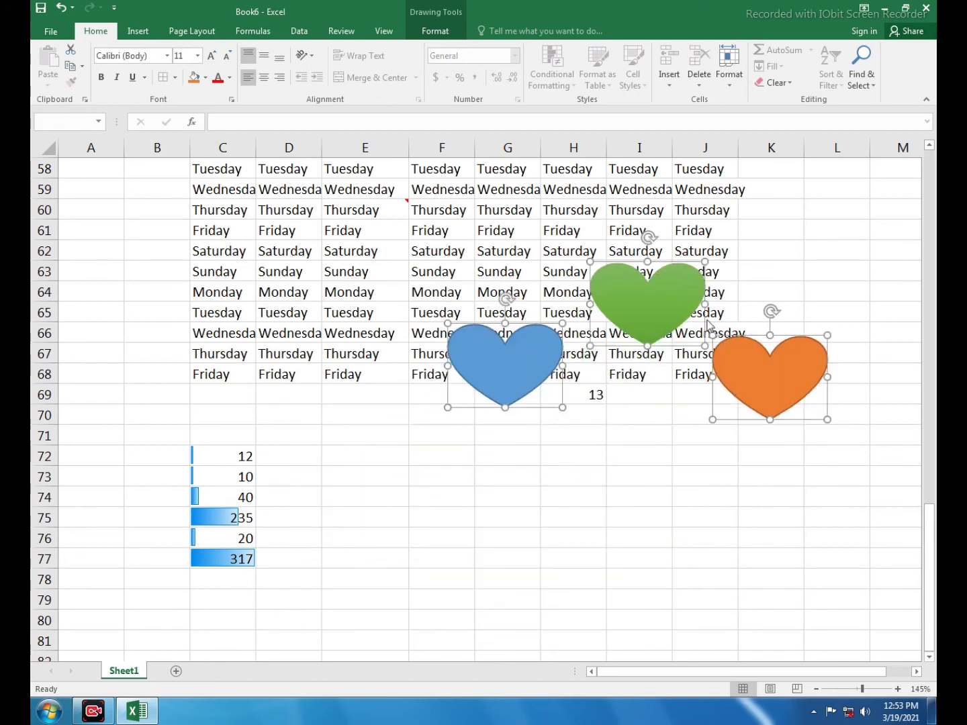
left_click_drag(766, 376, 634, 482)
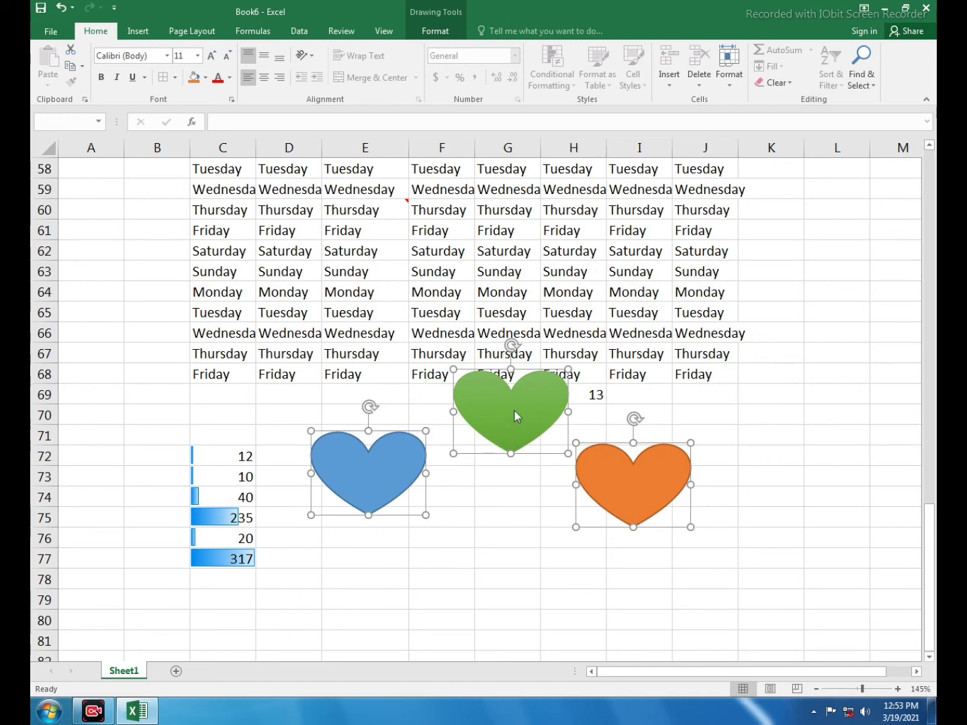
left_click_drag(511, 411, 503, 454)
left_click(761, 419)
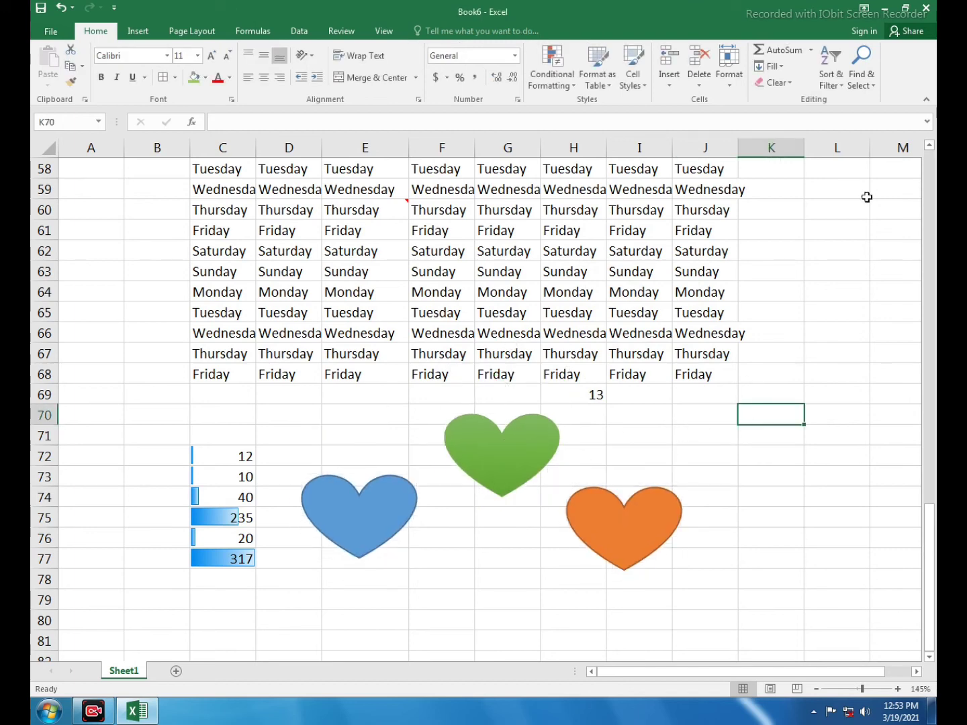
Toggle Select Objects on and off, then open the Selection Pane listing the comment and hearts
left_click(874, 88)
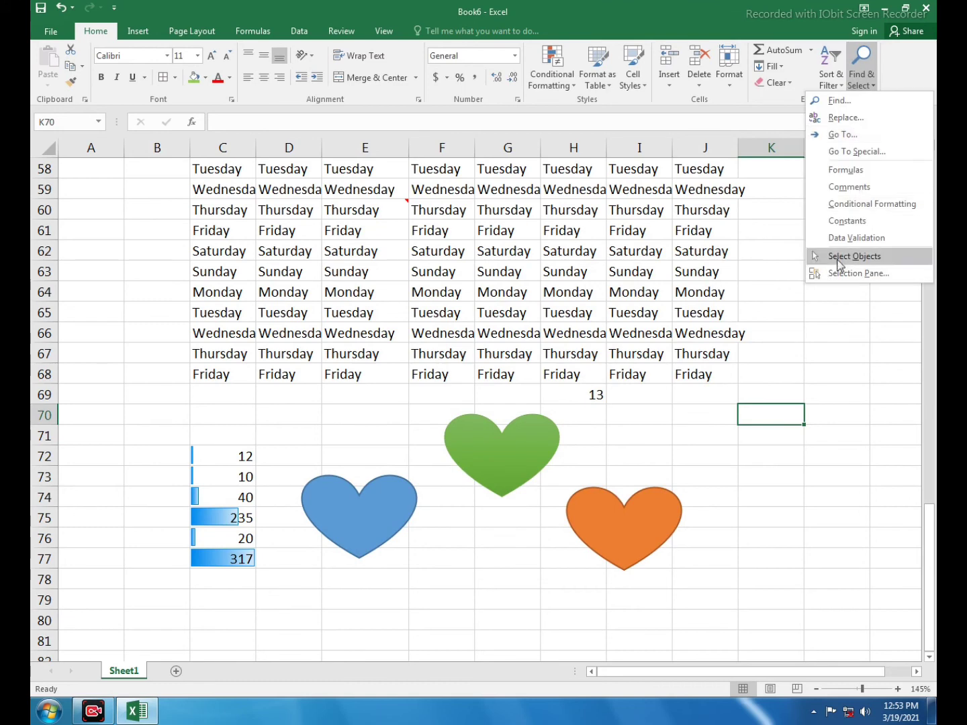
left_click(839, 259)
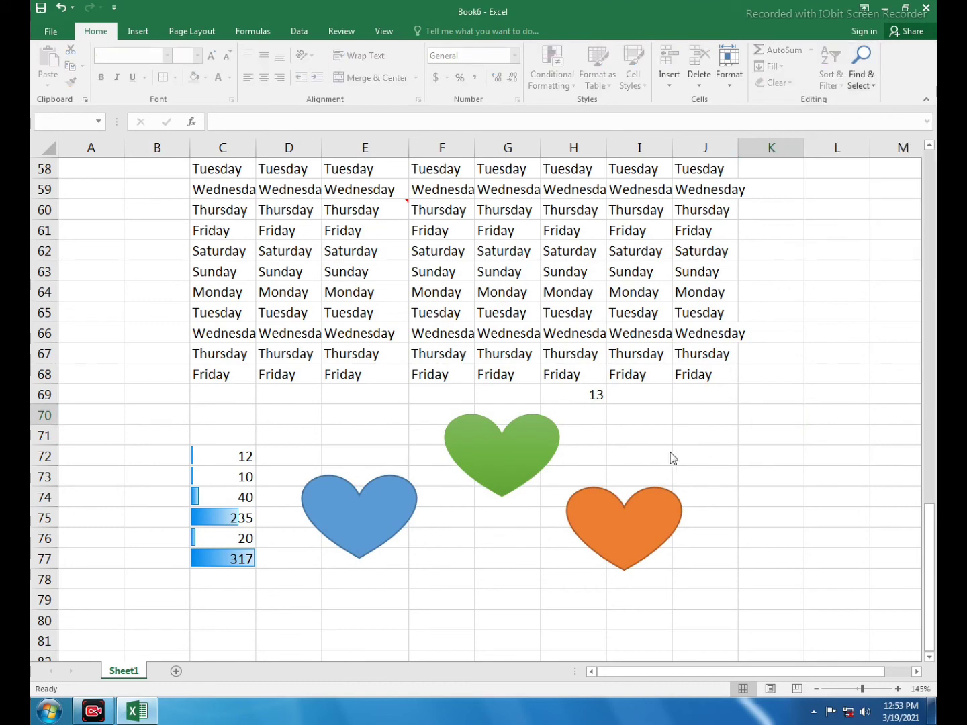
left_click(723, 432)
left_click(862, 79)
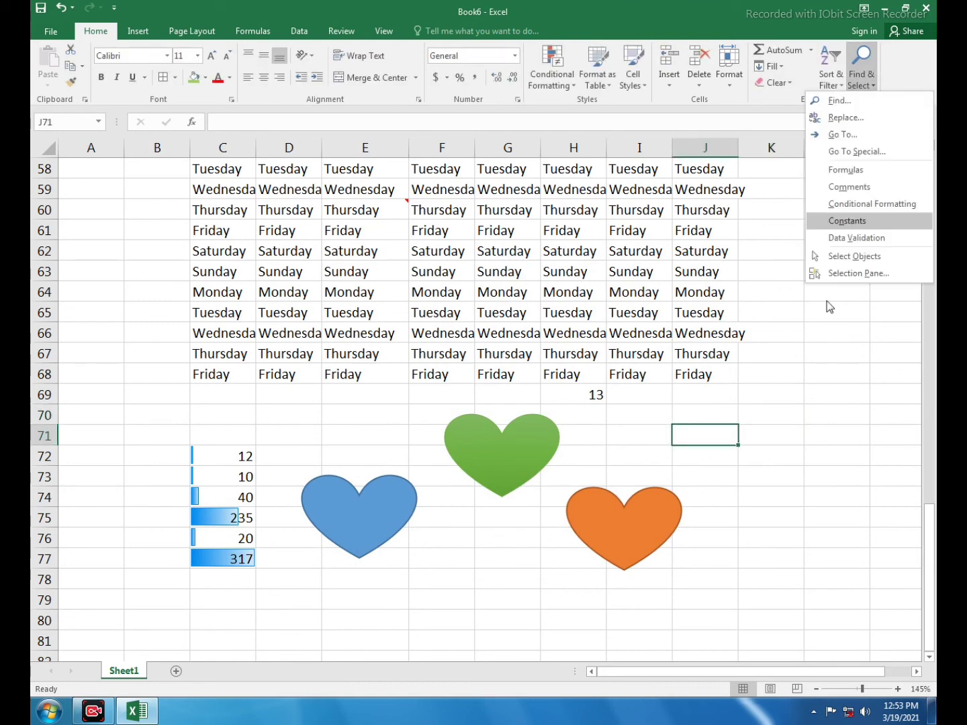
left_click(851, 274)
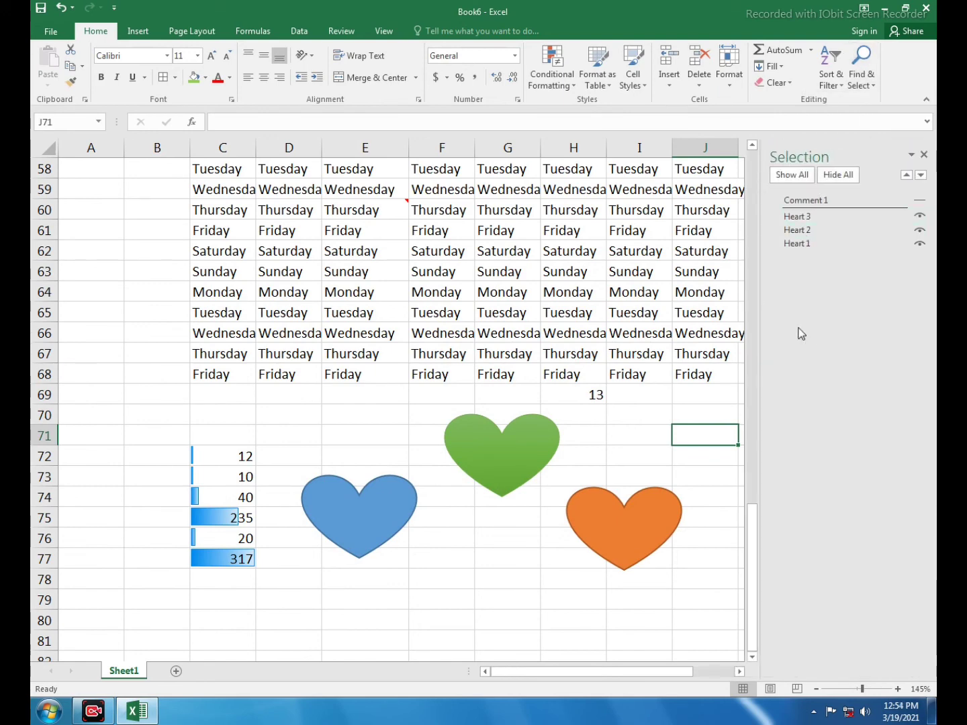
Hide Heart 3, Heart 2 and Heart 1 in the Selection Pane, then show them again
left_click(921, 216)
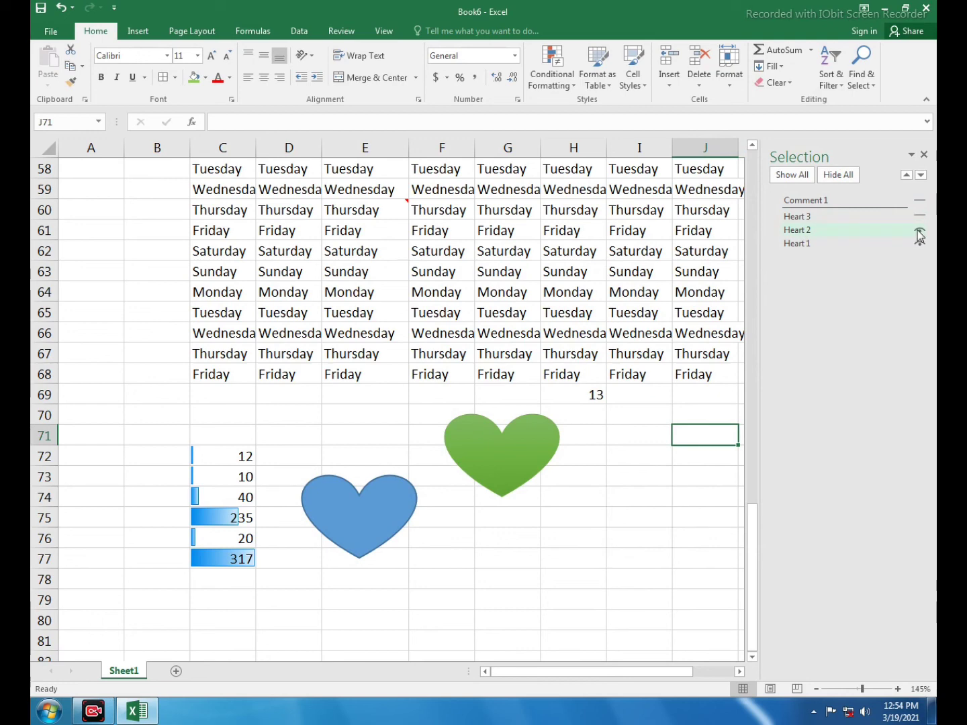
left_click(920, 230)
left_click(920, 244)
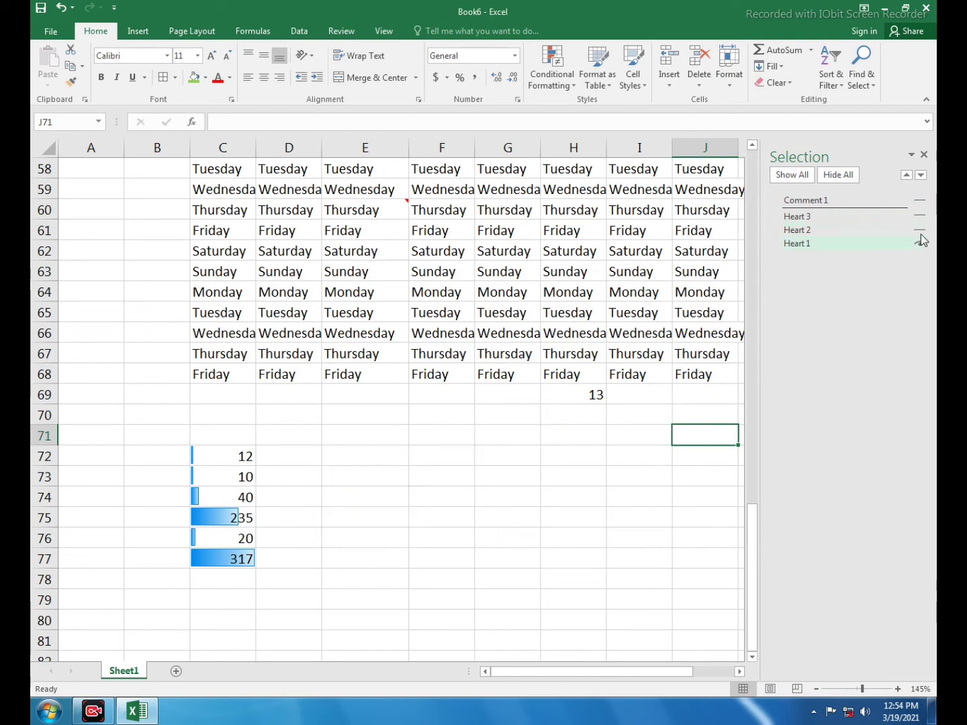
left_click(920, 242)
left_click(921, 229)
left_click(921, 215)
Toggle Comment 1's visibility on and off twice
left_click(920, 201)
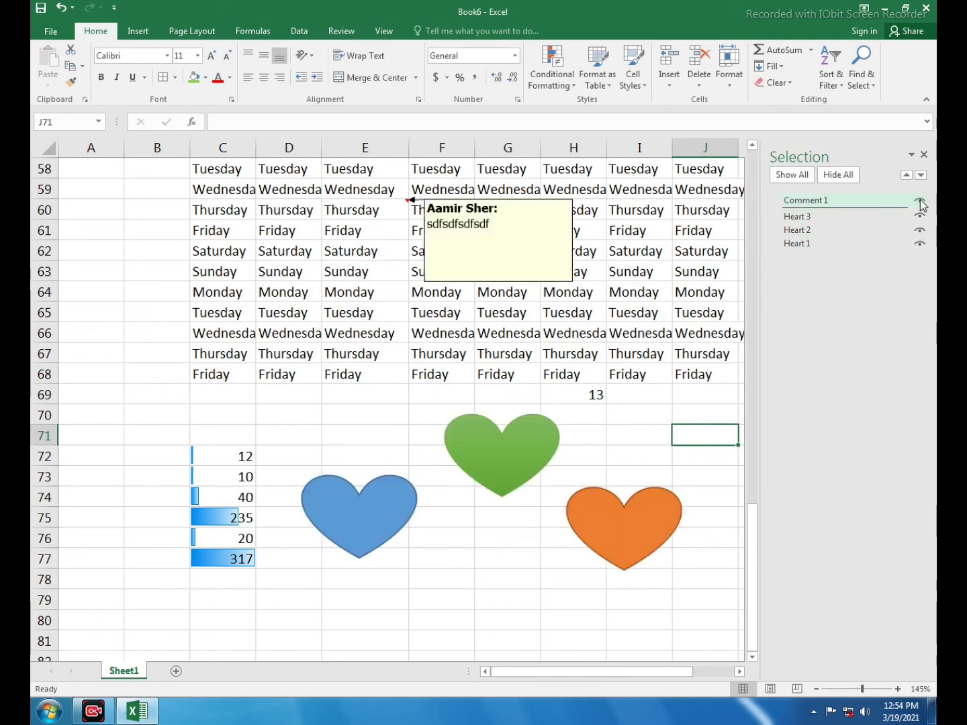
left_click(920, 200)
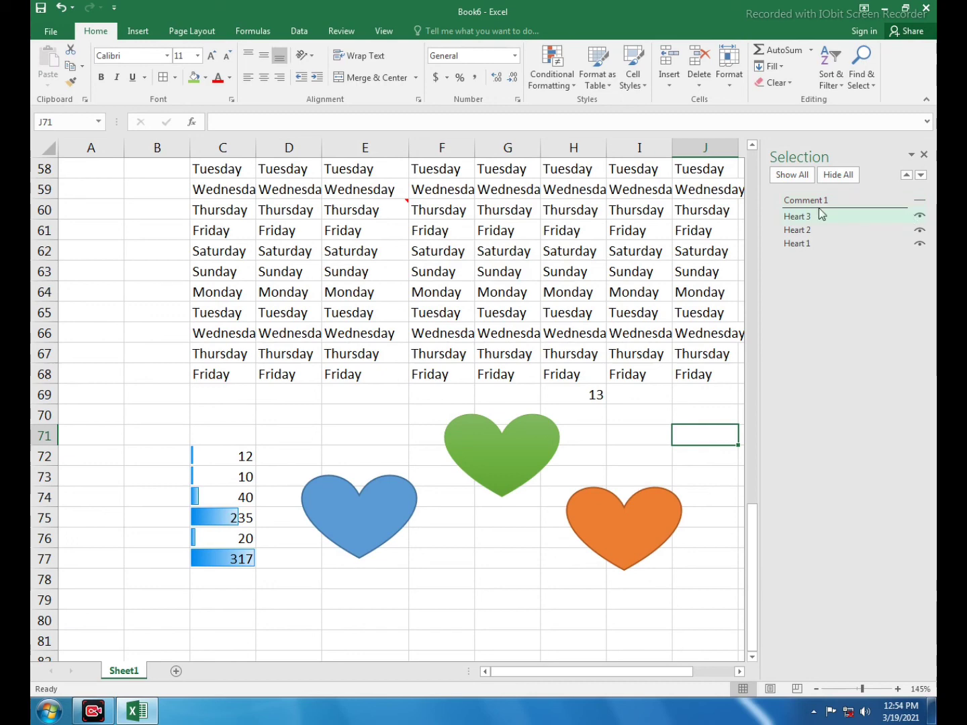
left_click(919, 201)
left_click(920, 201)
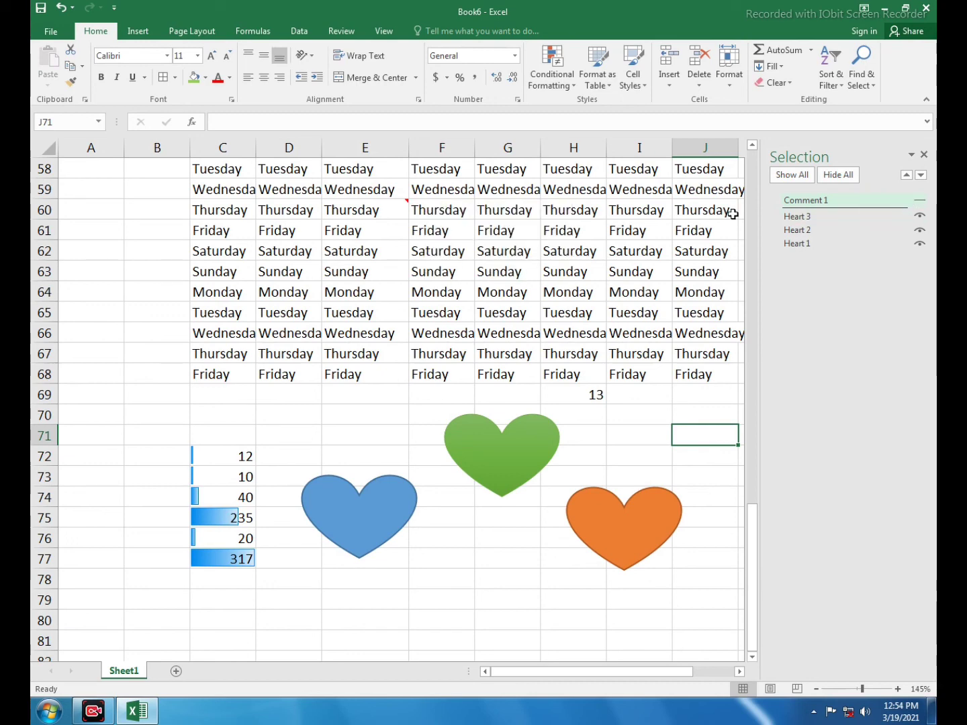
Use Hide All then Show All, and close the Selection Pane
left_click(838, 176)
left_click(792, 176)
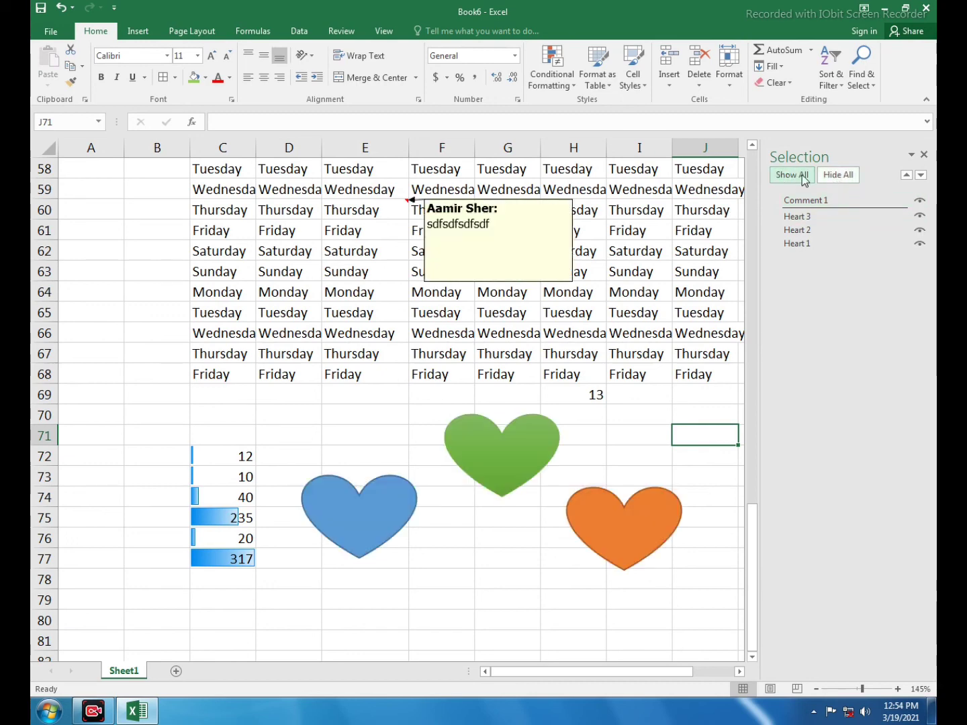
left_click(924, 155)
left_click(862, 74)
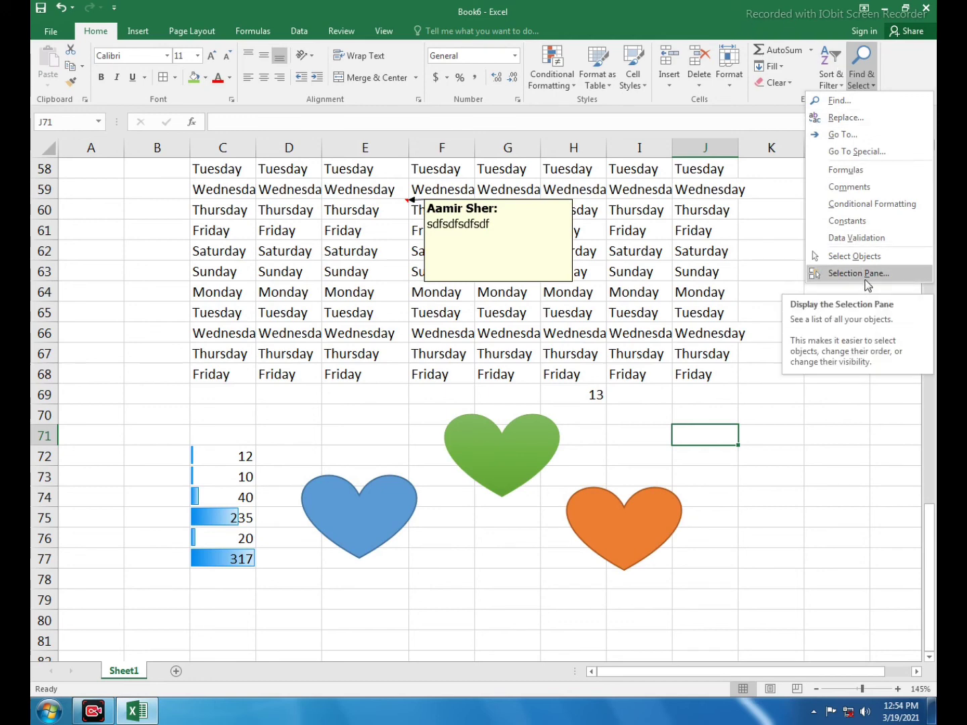
left_click(723, 7)
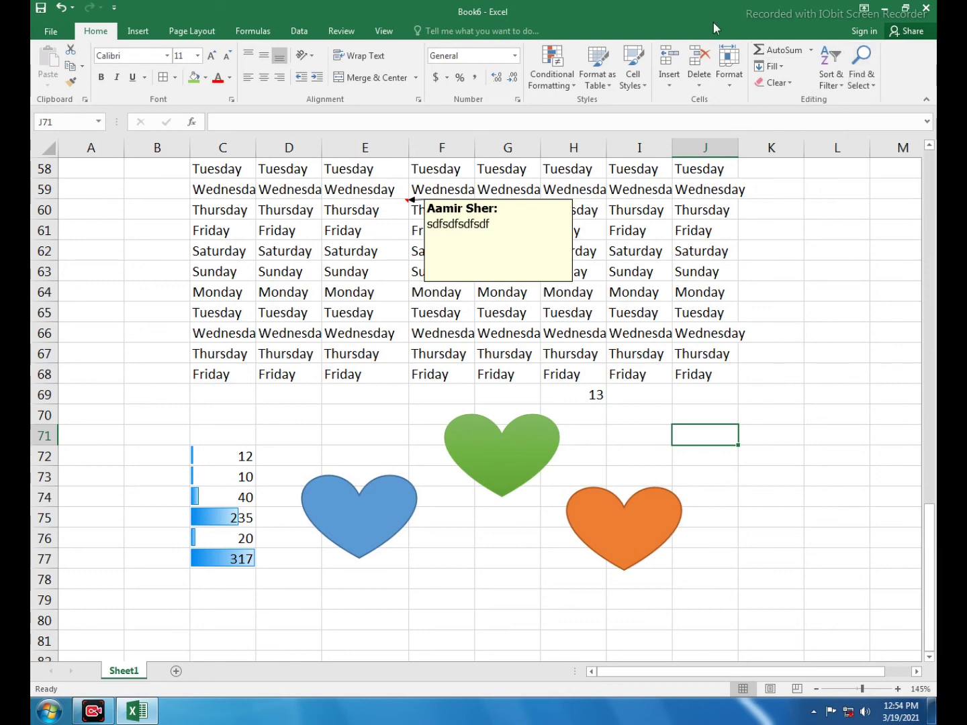
left_click(770, 392)
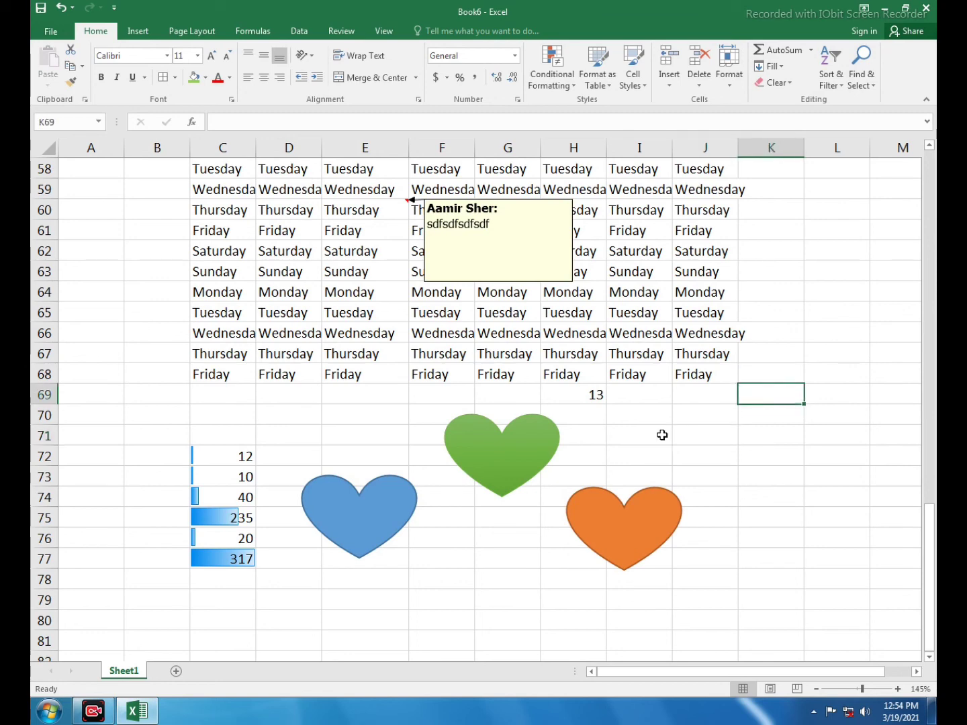